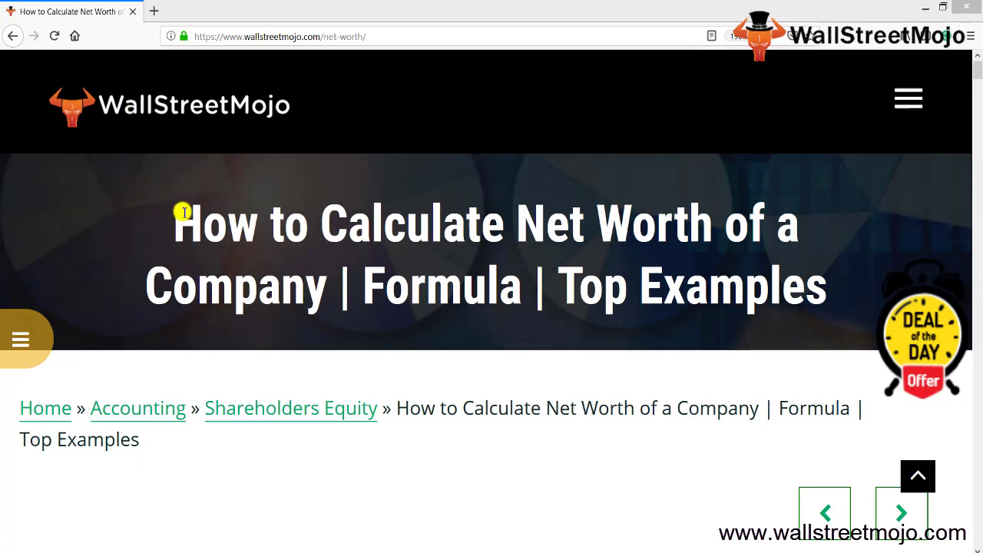
- Select the start of the WallStreetMojo article's title on calculating a company's net worth
{"action": "left_click_drag", "start_coordinate": [176, 213], "coordinate": [820, 291]}
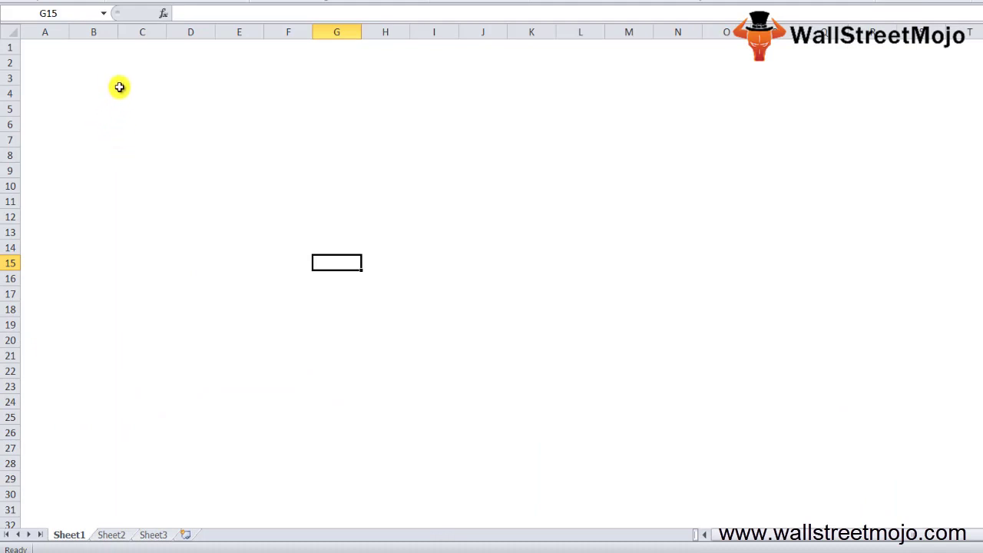
- Enter 'Own net worth' in B3 and its definition 'Net assets & earnings - Liab and expenses' in B5
{"action": "left_click", "coordinate": [111, 82]}
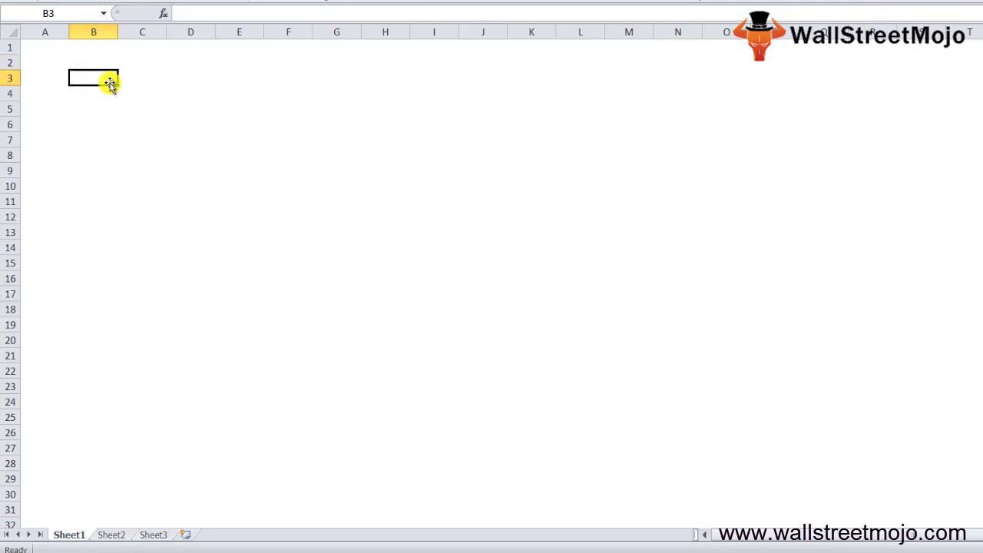
{"action": "type", "text": "Own"}
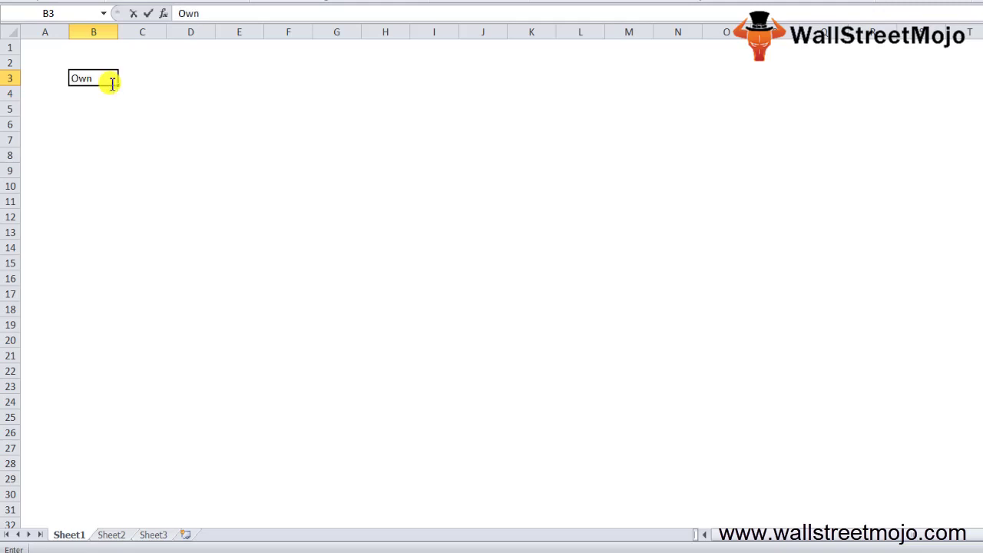
{"action": "type", "text": " net worth"}
{"action": "key", "text": "Return"}
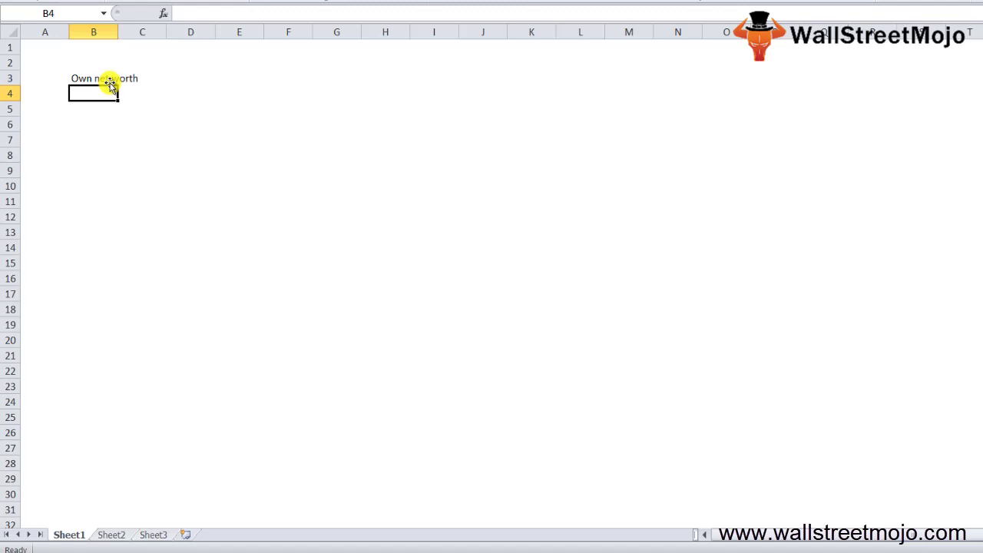
{"action": "key", "text": "Return"}
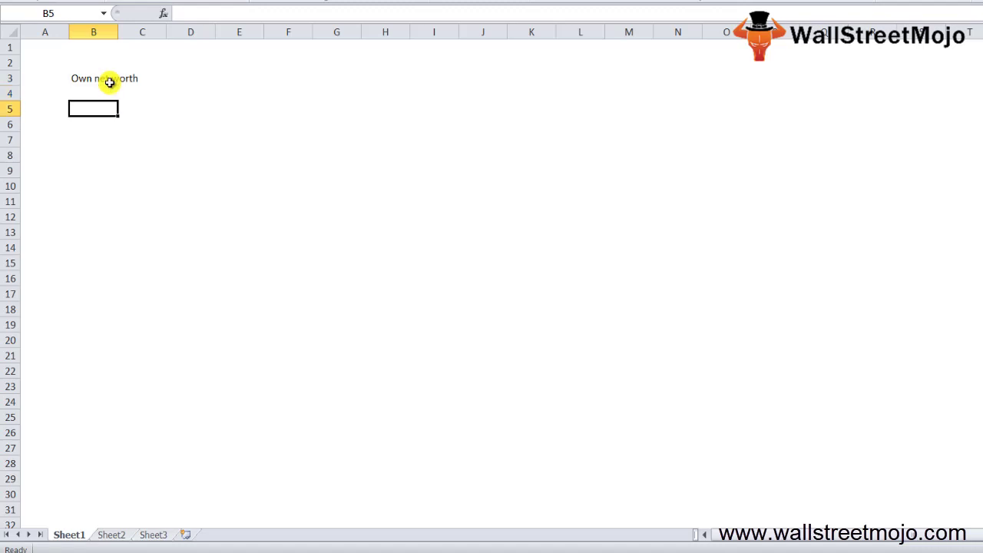
{"action": "type", "text": "Net assets"}
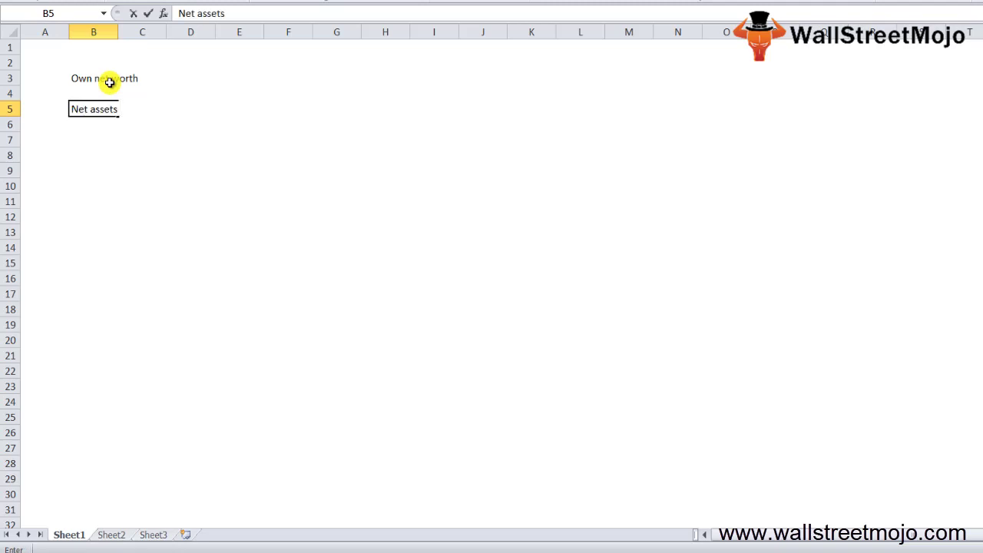
{"action": "type", "text": " & earnings"}
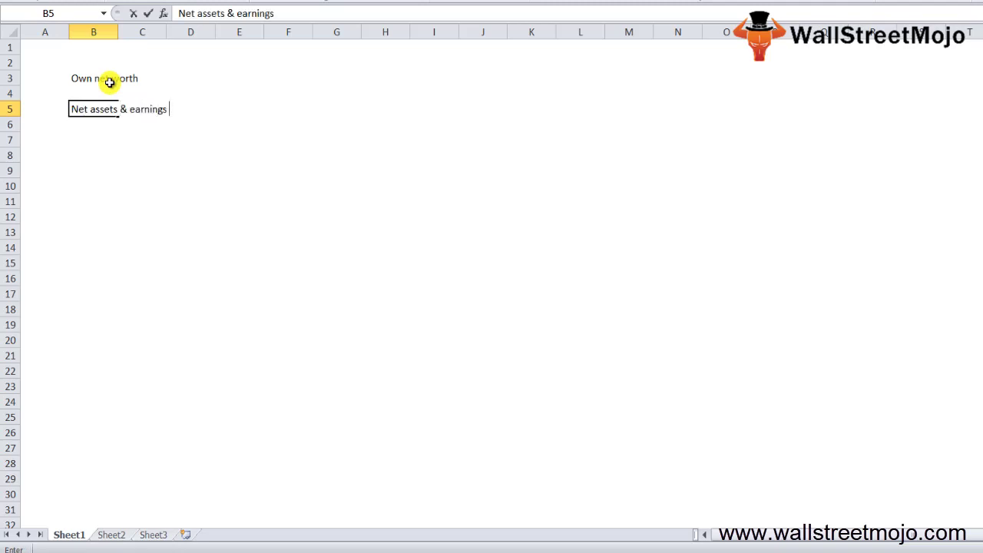
{"action": "type", "text": " - Liab and expenses"}
{"action": "key", "text": "Return"}
- Enter 1 in A7 with 'Book value of the shareholders equity of the firm' in B7
{"action": "key", "text": "Down"}
{"action": "key", "text": "Left"}
{"action": "type", "text": "1"}
{"action": "key", "text": "Tab"}
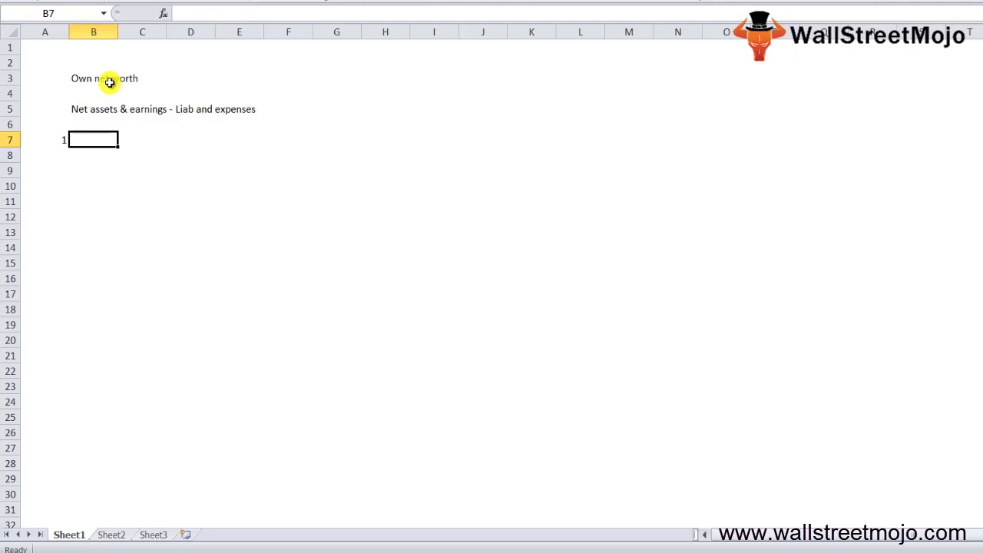
{"action": "type", "text": "Booo"}
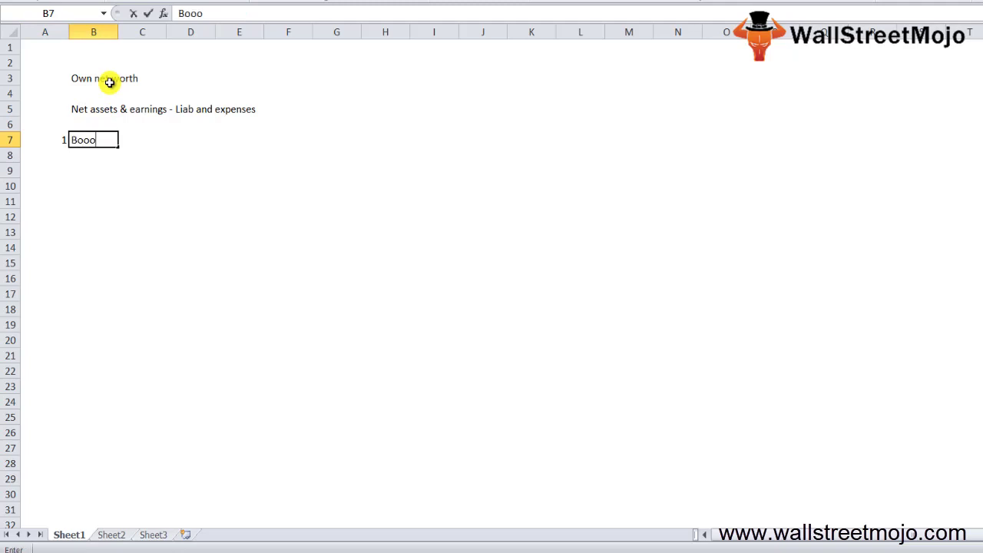
{"action": "key", "text": "BackSpace"}
{"action": "type", "text": "k value of the share"}
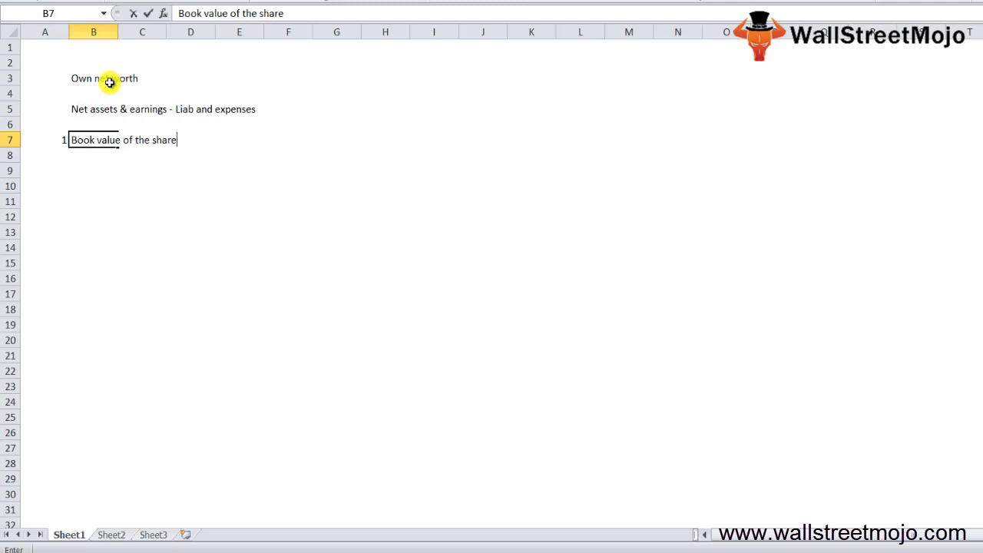
{"action": "type", "text": "holders equity of the firm"}
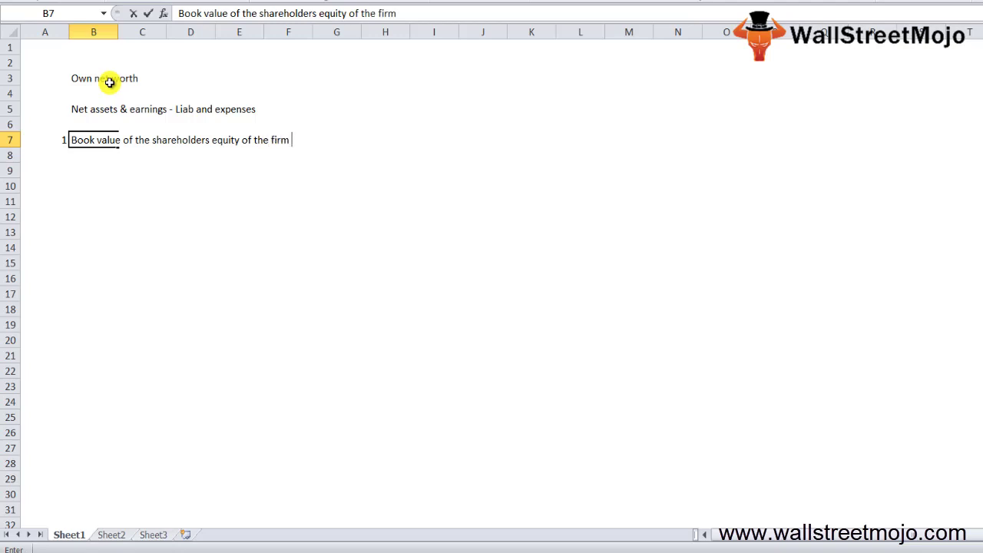
{"action": "key", "text": "Return"}
{"action": "key", "text": "Return"}
- Enter 2 in A9 with 'Assets - Liabli' in B9
{"action": "key", "text": "Left"}
{"action": "type", "text": "2"}
{"action": "key", "text": "Tab"}
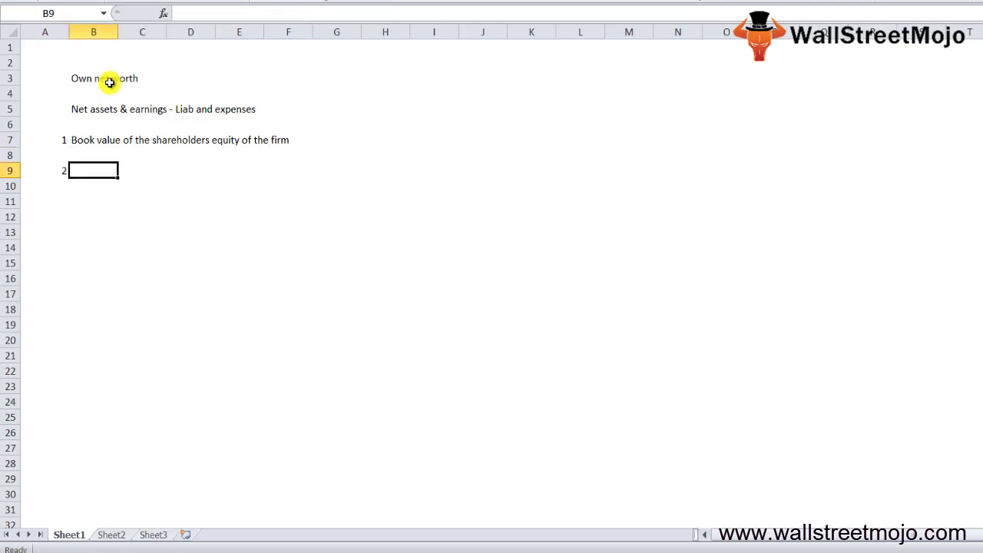
{"action": "type", "text": "Assets "}
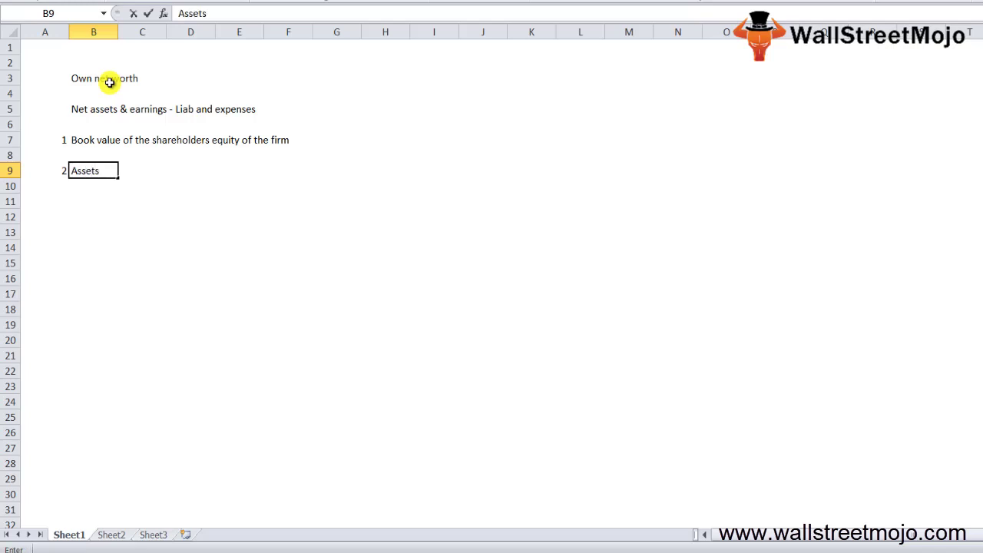
{"action": "type", "text": "- Liabli"}
{"action": "key", "text": "Tab"}
{"action": "key", "text": "Tab"}
- Add the label 'Debt' in D9 and 'Market Cap' in B11
{"action": "type", "text": "Debt"}
{"action": "key", "text": "Return"}
{"action": "key", "text": "Down"}
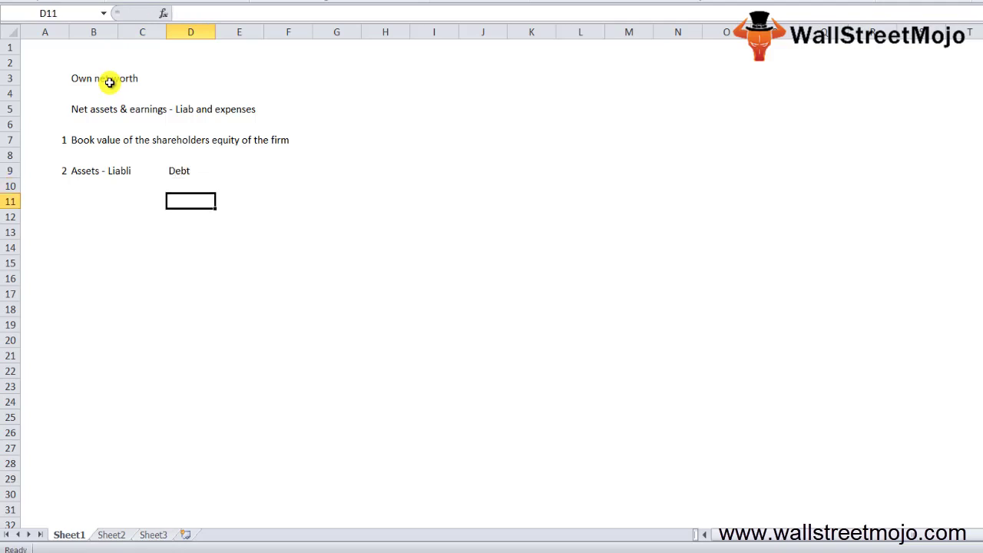
{"action": "key", "text": "Down"}
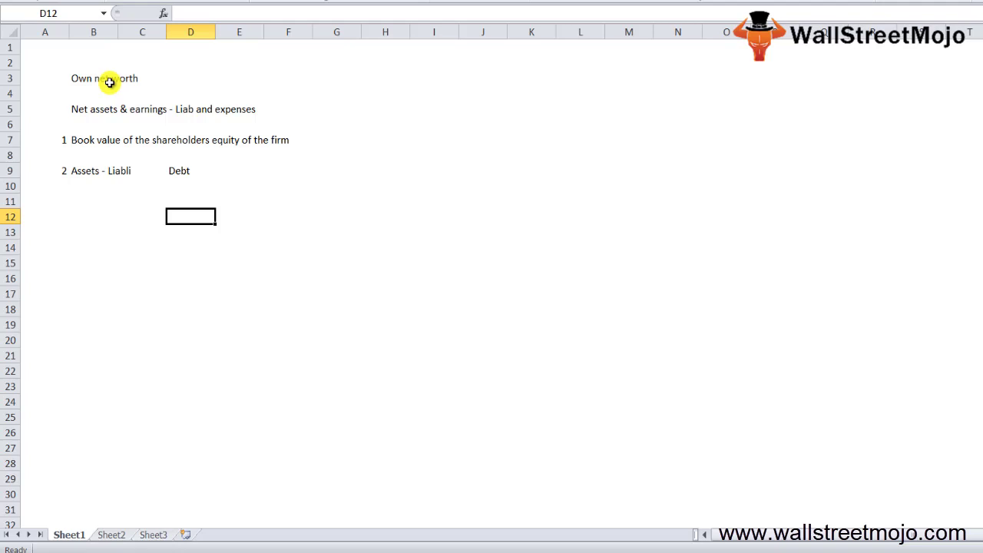
{"action": "key", "text": "Up"}
{"action": "key", "text": "Left"}
{"action": "key", "text": "Left"}
{"action": "type", "text": "Mark"}
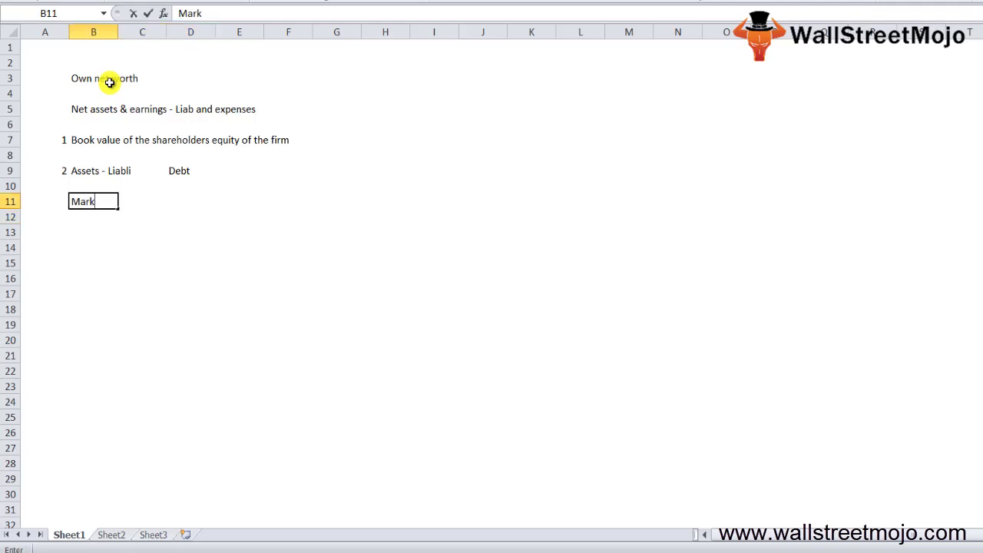
{"action": "type", "text": "et Cap"}
{"action": "key", "text": "Return"}
{"action": "key", "text": "Down"}
{"action": "key", "text": "Down"}
{"action": "key", "text": "Down"}
- Type the headings 'Apple and Amazon' and 'Net worth', then Apple's net worth 134.05
{"action": "type", "text": "Apple and Amazon"}
{"action": "key", "text": "Return"}
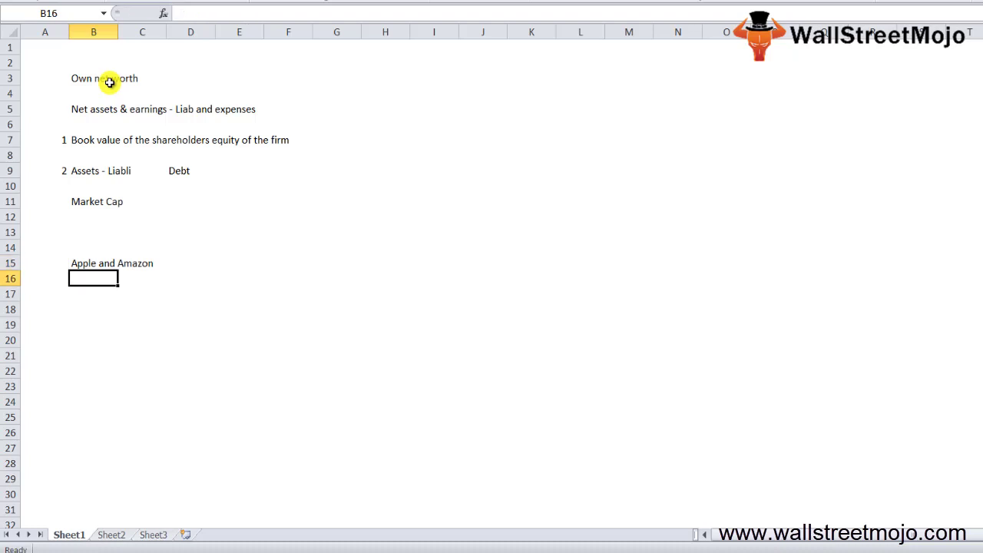
{"action": "type", "text": "Net worth"}
{"action": "key", "text": "Return"}
{"action": "key", "text": "Return"}
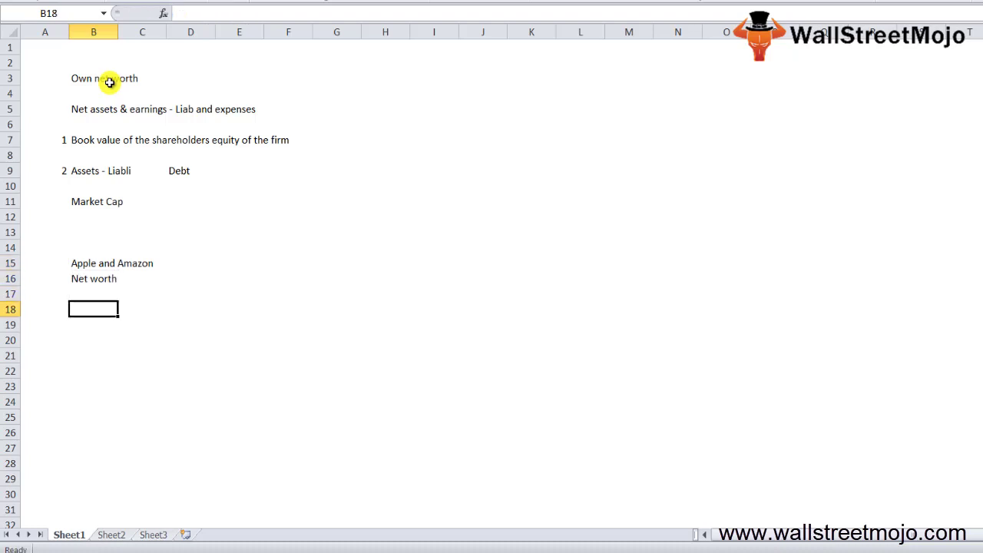
{"action": "type", "text": "134.05"}
{"action": "key", "text": "Return"}
- Label rows Apple and Amazon in A18:A19 and enter Amazon's net worth 19.2
{"action": "key", "text": "Up"}
{"action": "key", "text": "Left"}
{"action": "type", "text": "Apple"}
{"action": "key", "text": "Return"}
{"action": "type", "text": "Amazon"}
{"action": "key", "text": "Return"}
{"action": "key", "text": "Up"}
{"action": "key", "text": "Right"}
{"action": "type", "text": "19.2"}
{"action": "key", "text": "Return"}
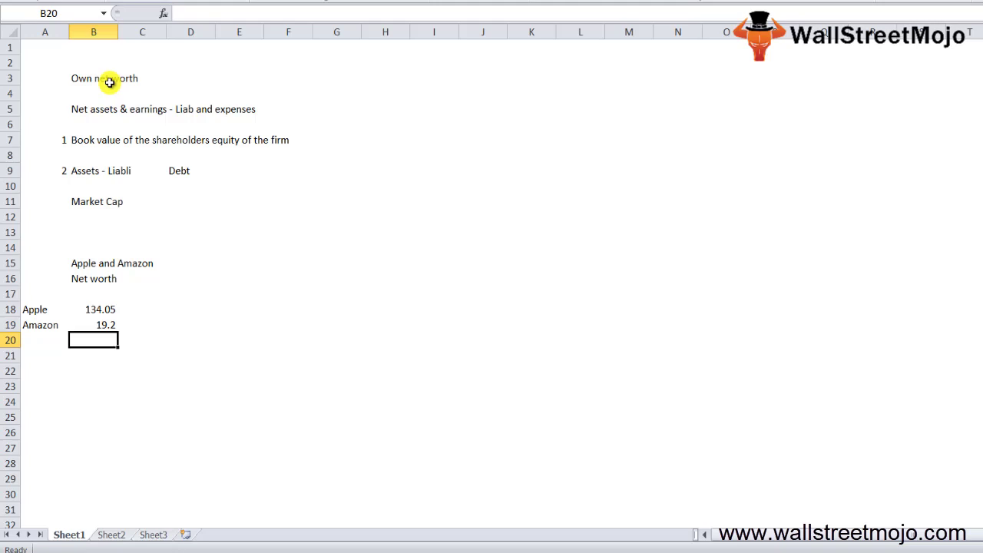
- Add column headers NW and MC, with market caps 898.5 for Apple and 592.29 for Amazon
{"action": "key", "text": "Left"}
{"action": "key", "text": "Down"}
{"action": "key", "text": "Up"}
{"action": "key", "text": "Up"}
{"action": "key", "text": "Up"}
{"action": "key", "text": "Up"}
{"action": "key", "text": "Right"}
{"action": "type", "text": "NW"}
{"action": "key", "text": "Right"}
{"action": "type", "text": "MC"}
{"action": "key", "text": "Return"}
{"action": "type", "text": "898.5"}
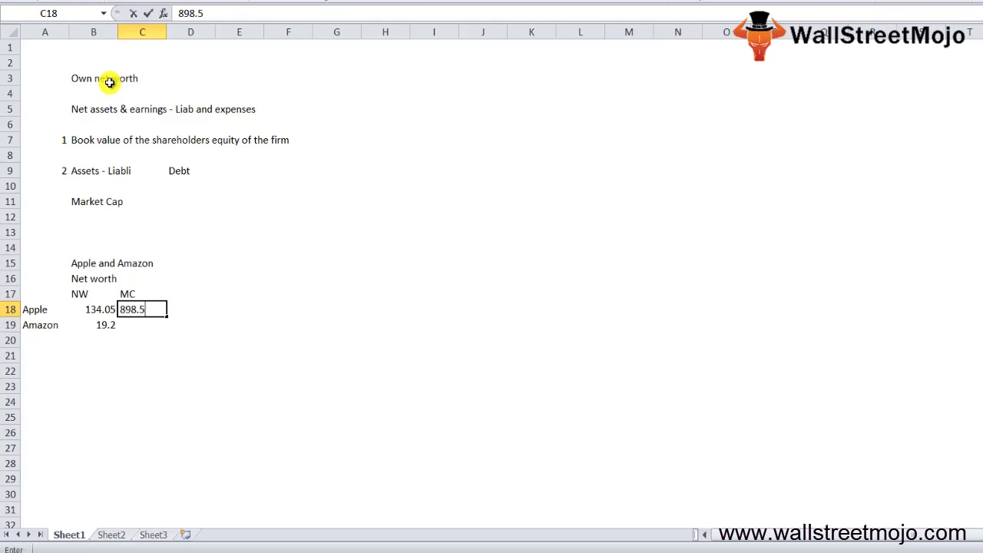
{"action": "key", "text": "Return"}
{"action": "type", "text": "592.29"}
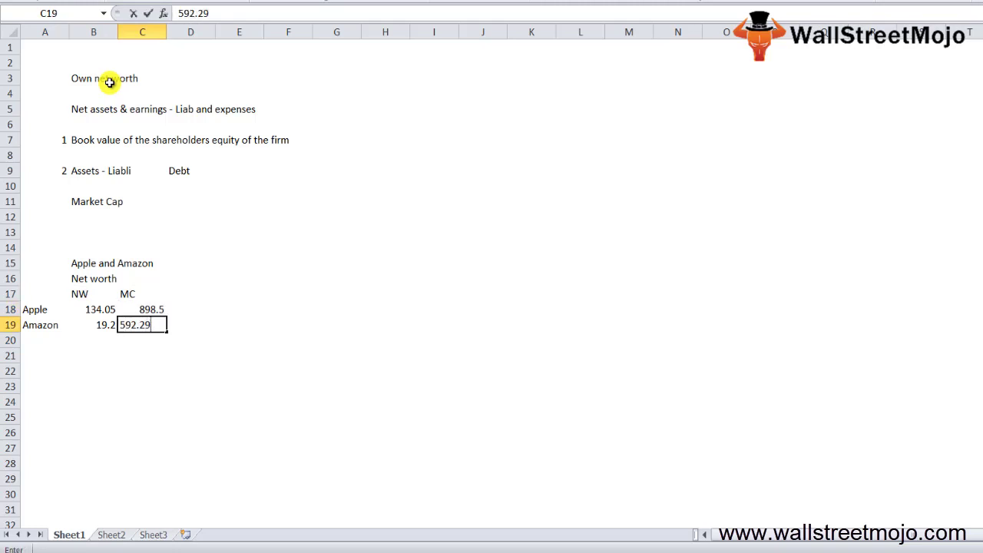
{"action": "key", "text": "Return"}
{"action": "key", "text": "Up"}
{"action": "key", "text": "Left"}
{"action": "key", "text": "Up"}
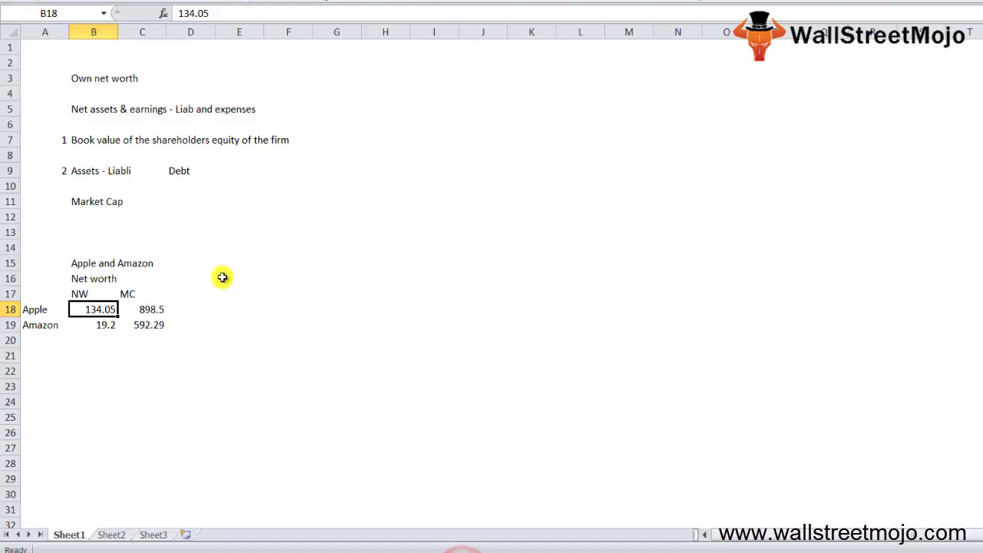
- Enter the note 'Net wotth = Total Assets - Total Liab' in B22
{"action": "left_click", "coordinate": [92, 368]}
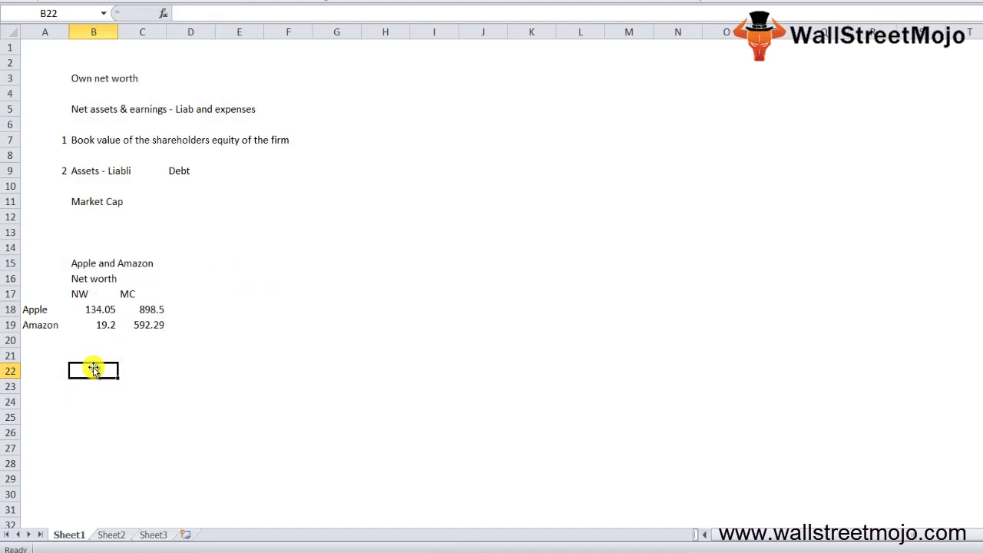
{"action": "type", "text": "Net wot"}
{"action": "type", "text": "th = Total Assets - L"}
{"action": "key", "text": "BackSpace"}
{"action": "type", "text": "Toa"}
{"action": "key", "text": "BackSpace"}
{"action": "key", "text": "BackSpace"}
{"action": "type", "text": "tal Liab"}
{"action": "key", "text": "Return"}
{"action": "key", "text": "Return"}
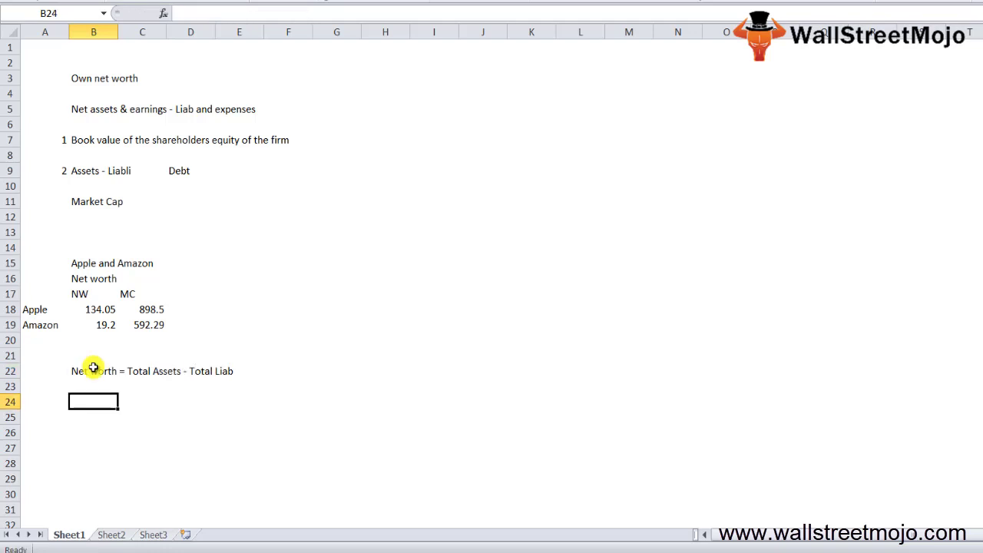
- Add notes 'Shareholders Equity or the book value' in B24 and 'Goodwill patents' in B26
{"action": "type", "text": "salt"}
{"action": "key", "text": "BackSpace"}
{"action": "key", "text": "BackSpace"}
{"action": "key", "text": "BackSpace"}
{"action": "key", "text": "BackSpace"}
{"action": "type", "text": "Shareholders Equity or the book value"}
{"action": "key", "text": "Return"}
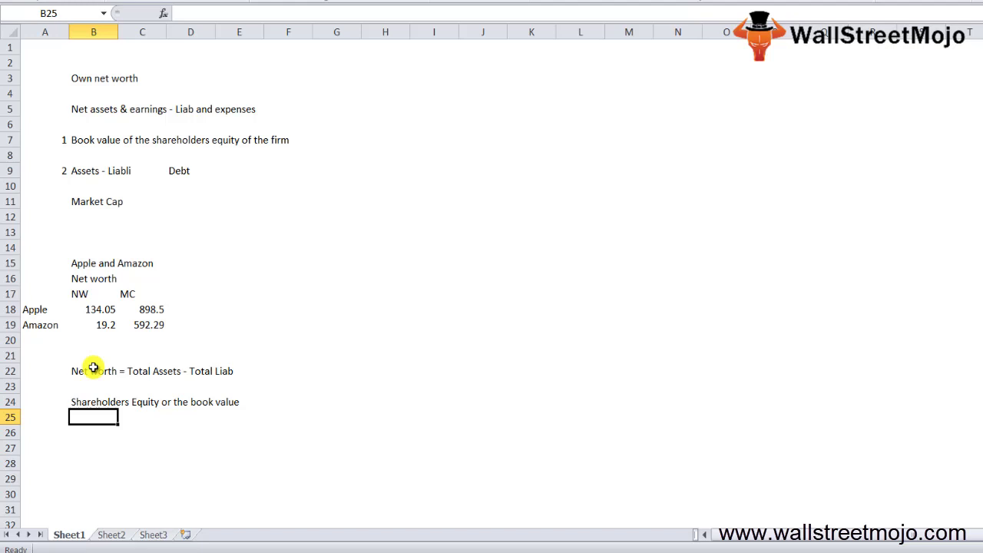
{"action": "key", "text": "Return"}
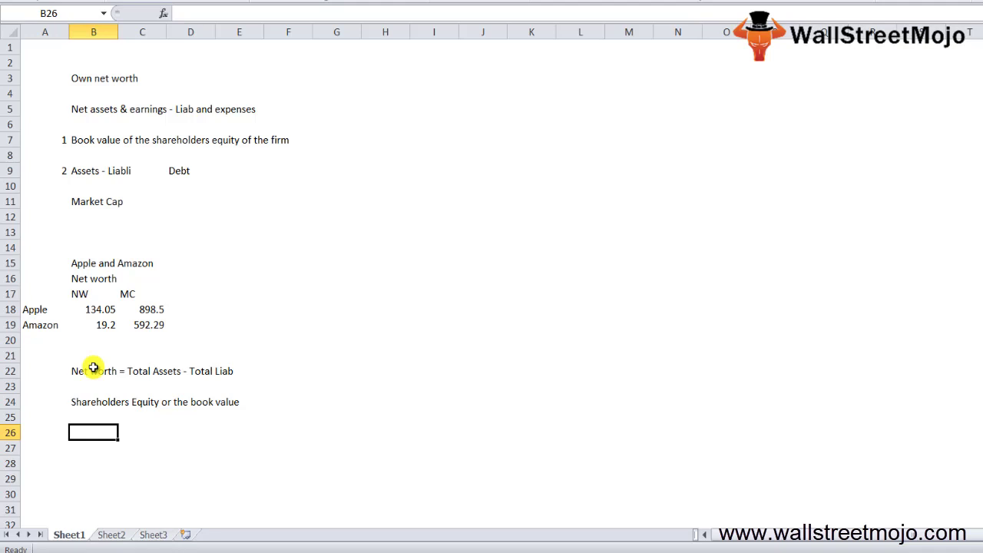
{"action": "type", "text": "Goodwi"}
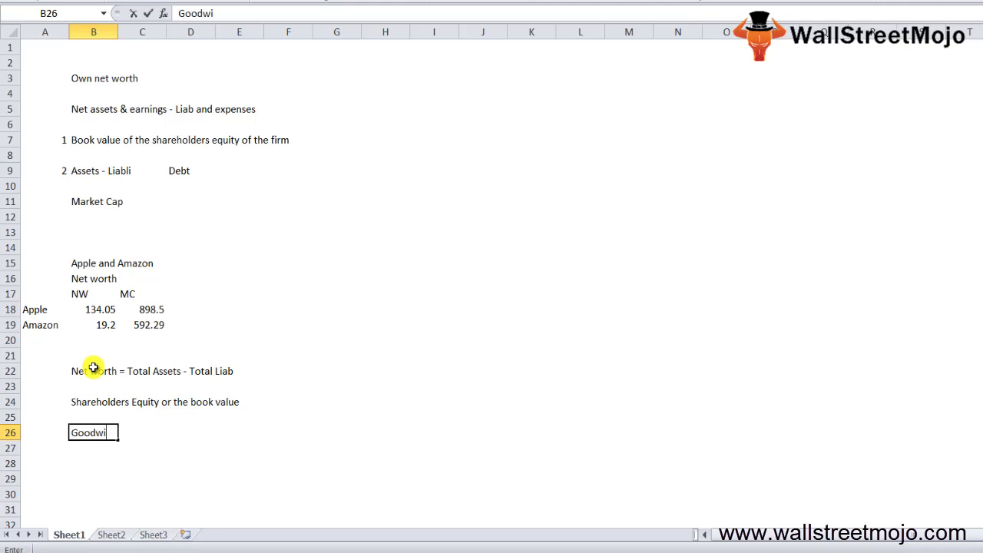
{"action": "type", "text": "ll patents"}
{"action": "key", "text": "Return"}
{"action": "key", "text": "Return"}
- Type the heading 'How to calcualte the net worth' in B28
{"action": "type", "text": "Ho"}
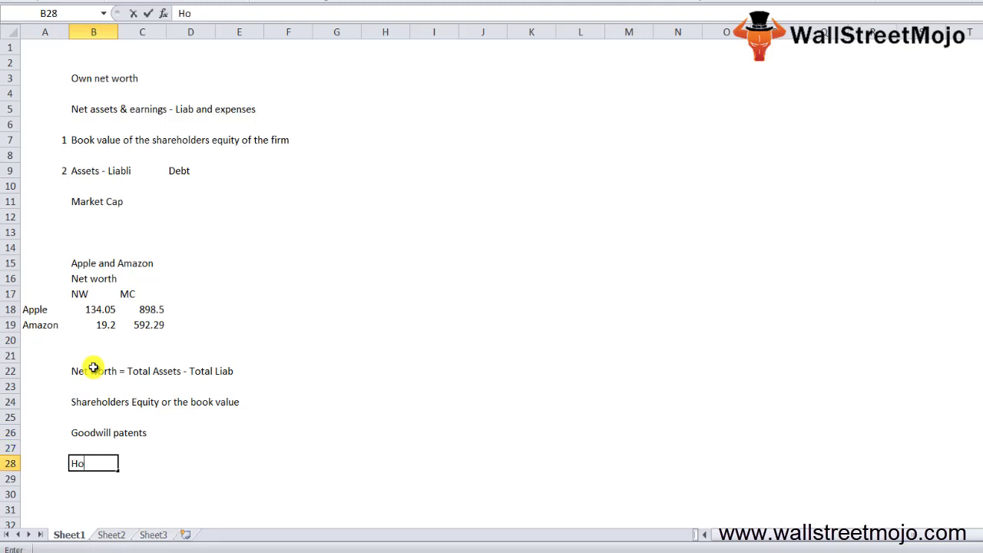
{"action": "type", "text": "w to calcualt"}
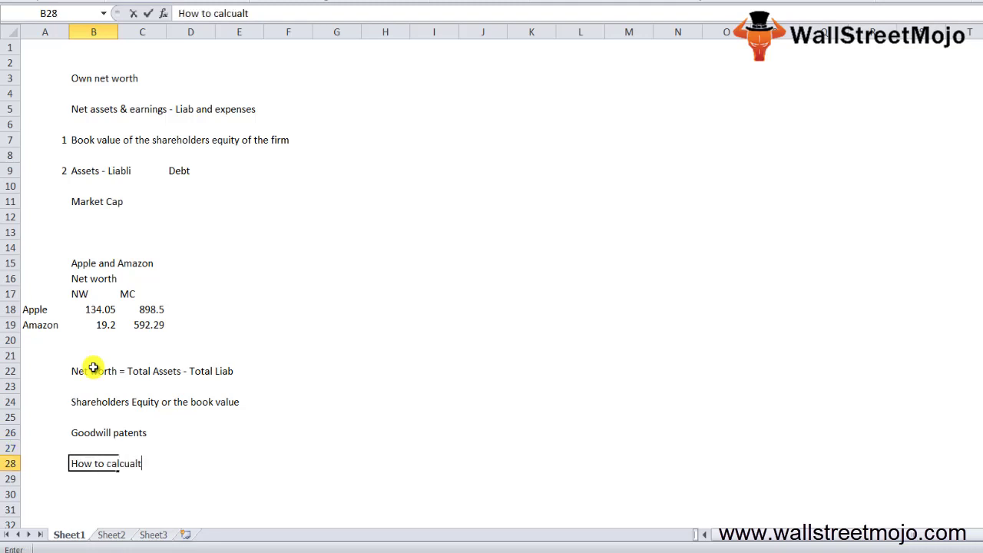
{"action": "type", "text": "e the net wo"}
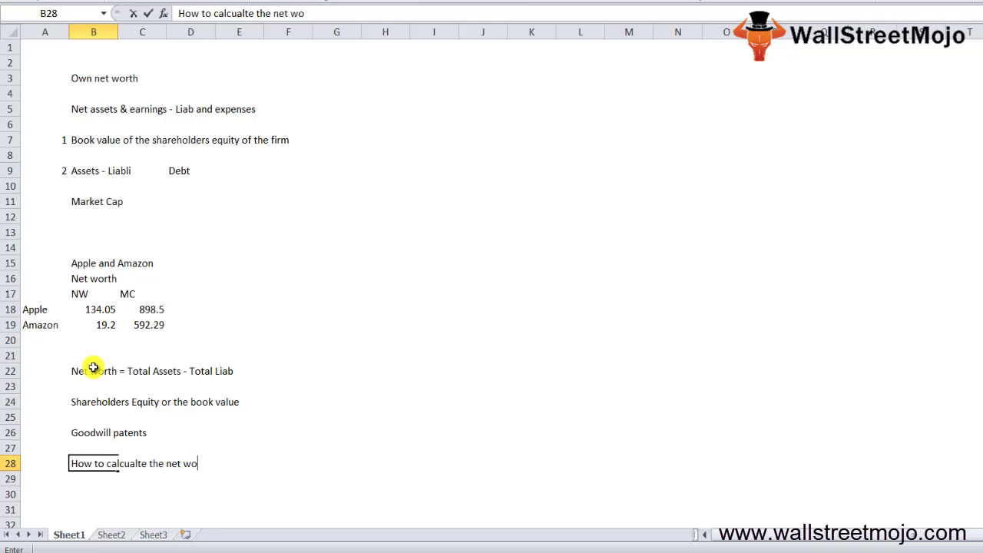
{"action": "type", "text": "rth"}
{"action": "key", "text": "Return"}
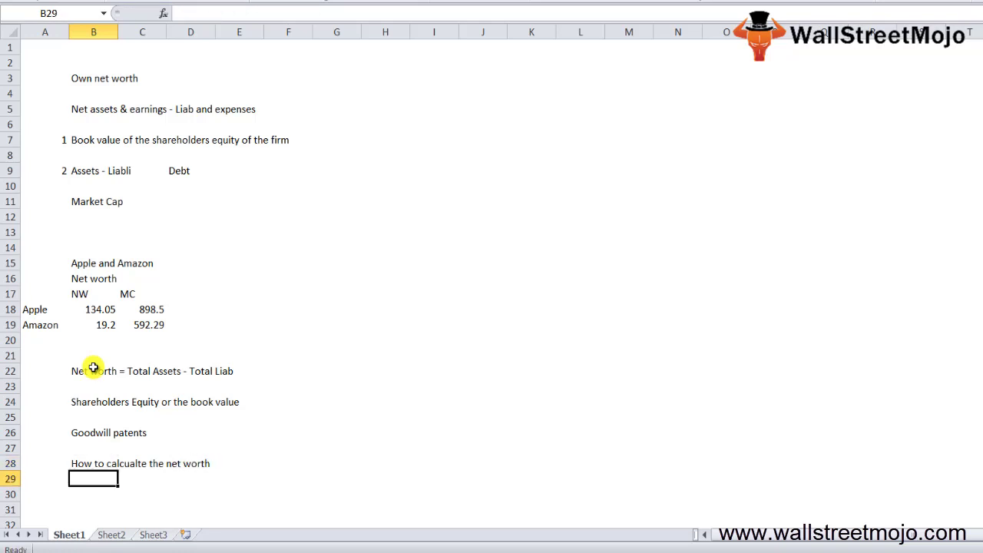
- On Sheet2, enter 'Mr A' in B2, 'Q co' in B4 and 'Last part of balance sheet' in B6
{"action": "key", "text": "shift+F10"}
{"action": "key", "text": "Escape"}
{"action": "key", "text": "ctrl+Page_Down"}
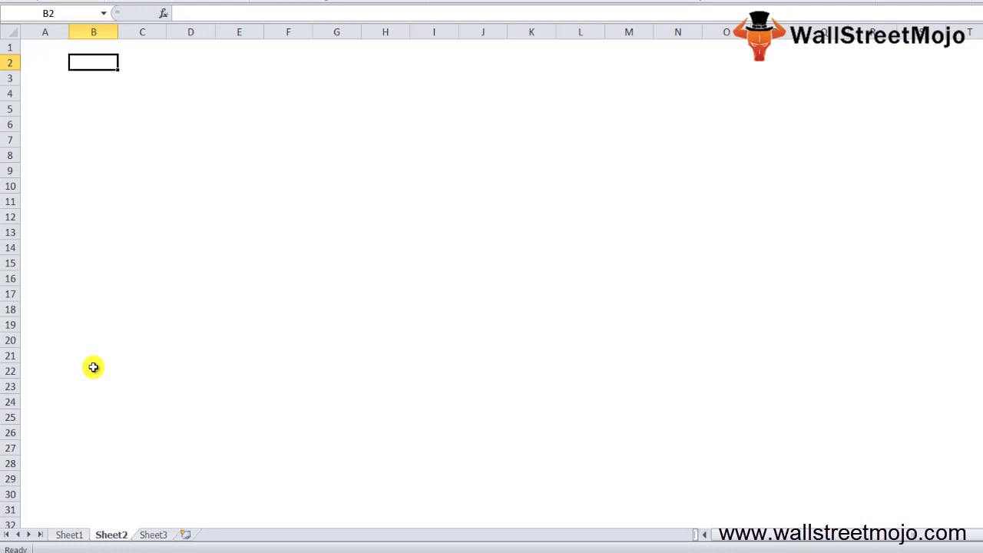
{"action": "type", "text": "Mr A"}
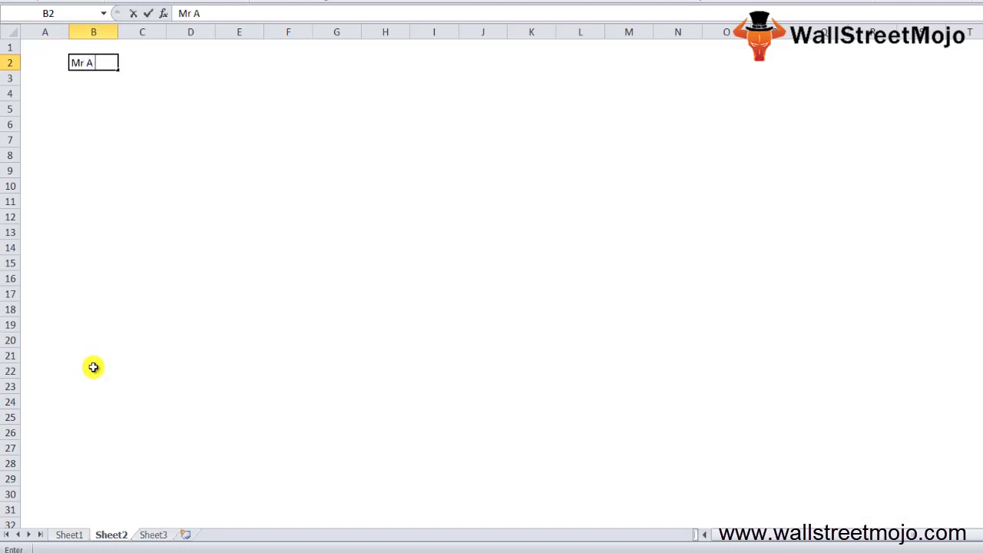
{"action": "key", "text": "Return"}
{"action": "key", "text": "Return"}
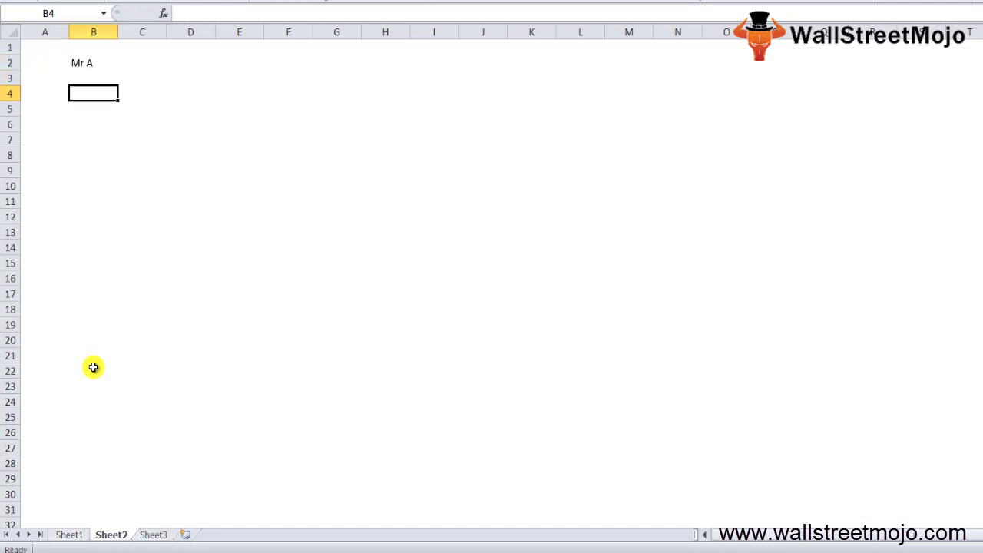
{"action": "type", "text": "Q co"}
{"action": "key", "text": "Return"}
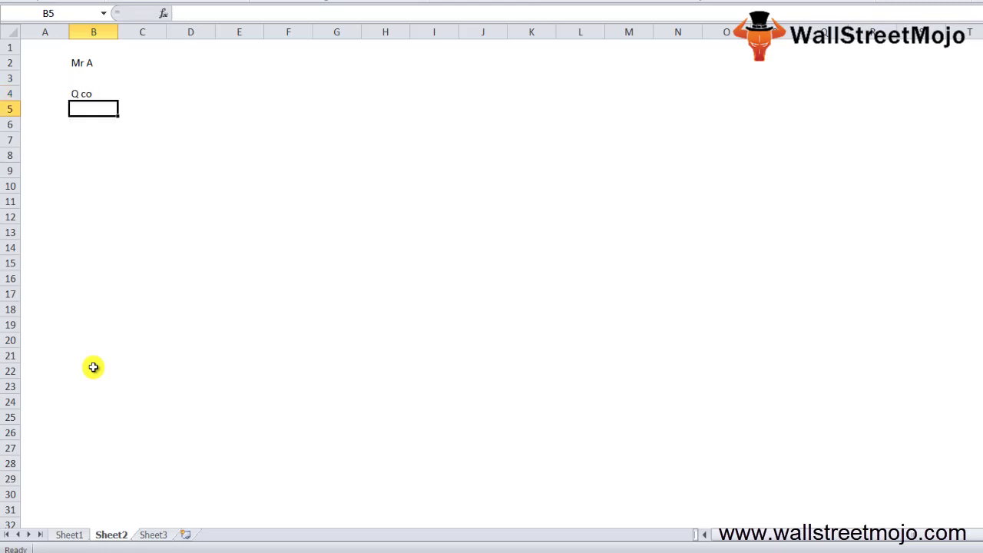
{"action": "key", "text": "Return"}
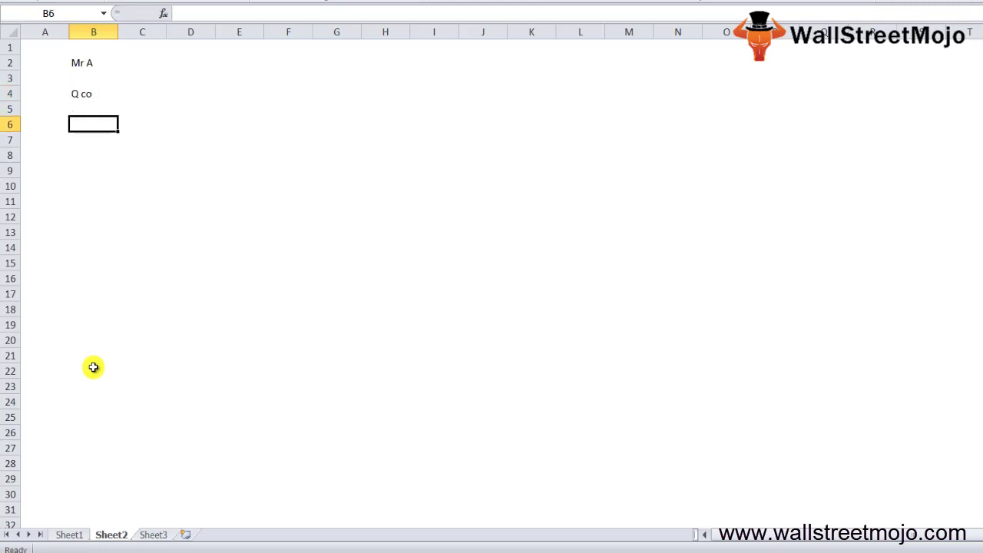
{"action": "type", "text": "Last part"}
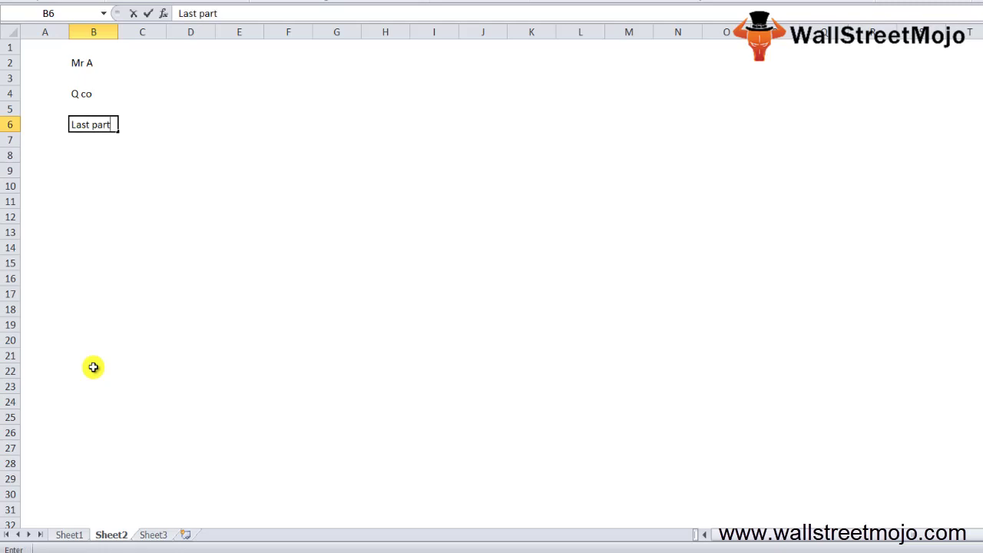
{"action": "type", "text": " of balance sheet"}
{"action": "key", "text": "Return"}
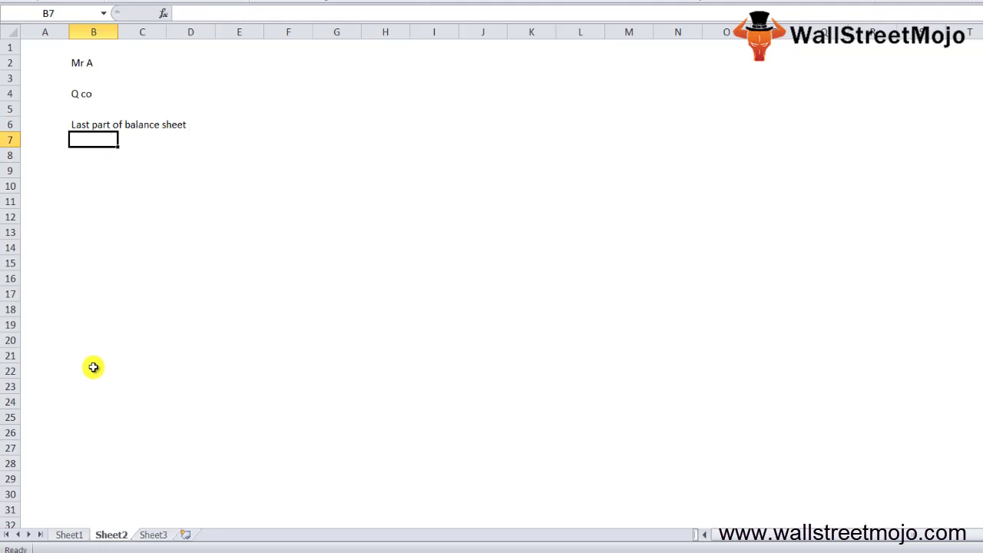
- Move to Sheet3 and walk through the ABC Company balance sheet rows, highlighting the Assets rows
{"action": "key", "text": "Return"}
{"action": "key", "text": "ctrl+Page_Down"}
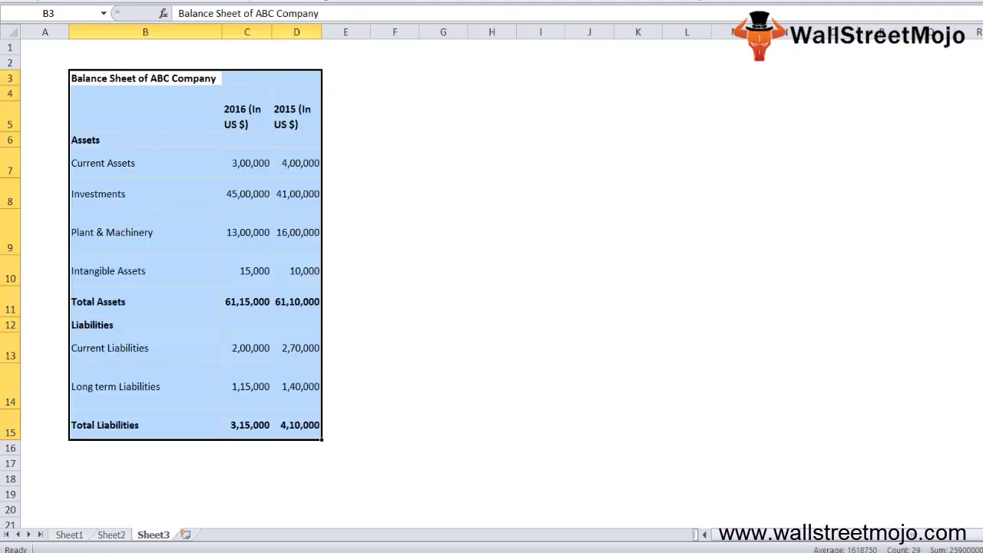
{"action": "key", "text": "Down"}
{"action": "key", "text": "Down"}
{"action": "key", "text": "Down"}
{"action": "key", "text": "Down"}
{"action": "key", "text": "Down"}
{"action": "key", "text": "Down"}
{"action": "key", "text": "Down"}
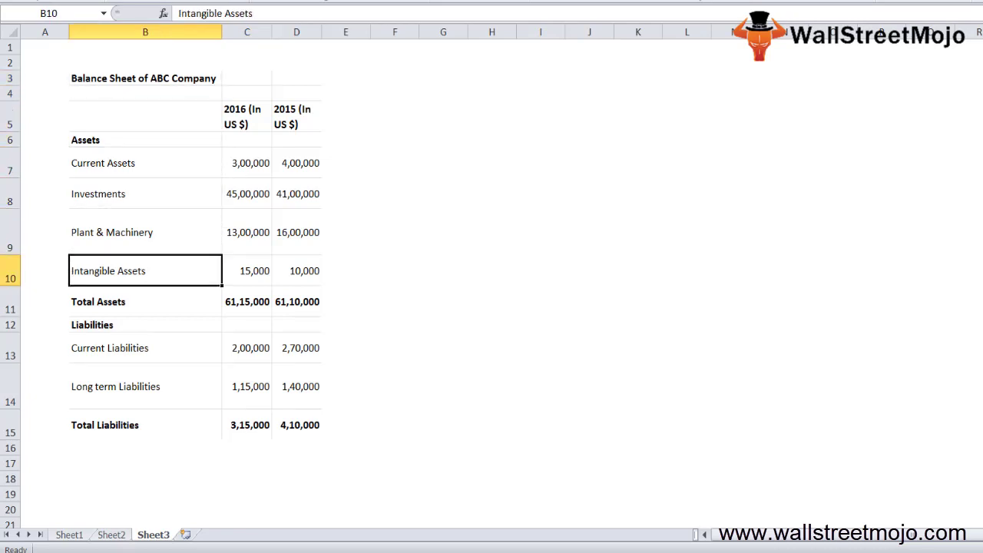
{"action": "key", "text": "Down"}
{"action": "key", "text": "Down"}
{"action": "key", "text": "Down"}
{"action": "key", "text": "Down"}
{"action": "key", "text": "Down"}
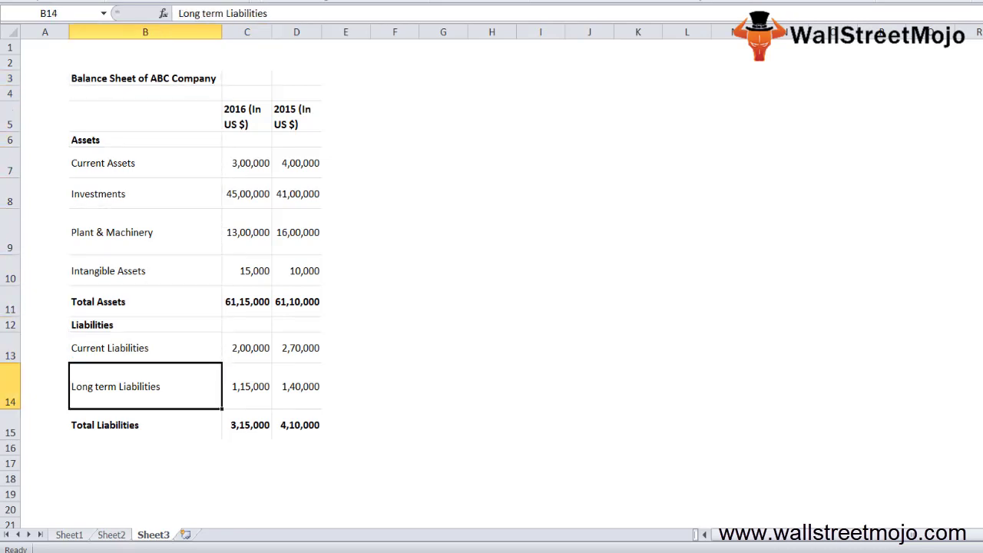
{"action": "key", "text": "Up"}
{"action": "key", "text": "Down"}
{"action": "key", "text": "Down"}
{"action": "key", "text": "Down"}
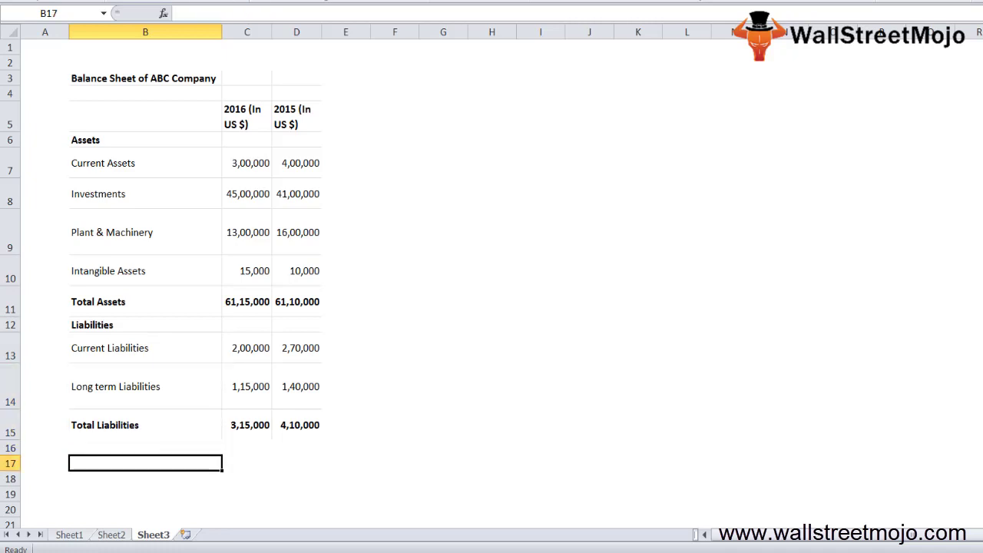
{"action": "key", "text": "Up"}
{"action": "key", "text": "Up"}
{"action": "key", "text": "Up"}
{"action": "key", "text": "Up"}
{"action": "key", "text": "Up"}
{"action": "key", "text": "Up"}
{"action": "key", "text": "Up"}
{"action": "key", "text": "Up"}
{"action": "key", "text": "Up"}
{"action": "key", "text": "Up"}
{"action": "key", "text": "Up"}
{"action": "key", "text": "Up"}
{"action": "key", "text": "Up"}
{"action": "key", "text": "Up"}
{"action": "key", "text": "Down"}
{"action": "key", "text": "Down"}
{"action": "key", "text": "Down"}
{"action": "key", "text": "shift+space"}
{"action": "key", "text": "shift+Down"}
- Add a Total Assets row in row 17 with =C11, filled right to D17
{"action": "key", "text": "shift+Down"}
{"action": "key", "text": "Down"}
{"action": "key", "text": "Down"}
{"action": "key", "text": "Down"}
{"action": "key", "text": "Down"}
{"action": "key", "text": "Down"}
{"action": "key", "text": "Down"}
{"action": "key", "text": "shift+space"}
{"action": "key", "text": "shift+Down"}
{"action": "key", "text": "shift+Down"}
{"action": "key", "text": "shift+Down"}
{"action": "key", "text": "Down"}
{"action": "key", "text": "Down"}
{"action": "key", "text": "Down"}
{"action": "key", "text": "Down"}
{"action": "key", "text": "Down"}
{"action": "type", "text": "Toal"}
{"action": "key", "text": "BackSpace"}
{"action": "key", "text": "BackSpace"}
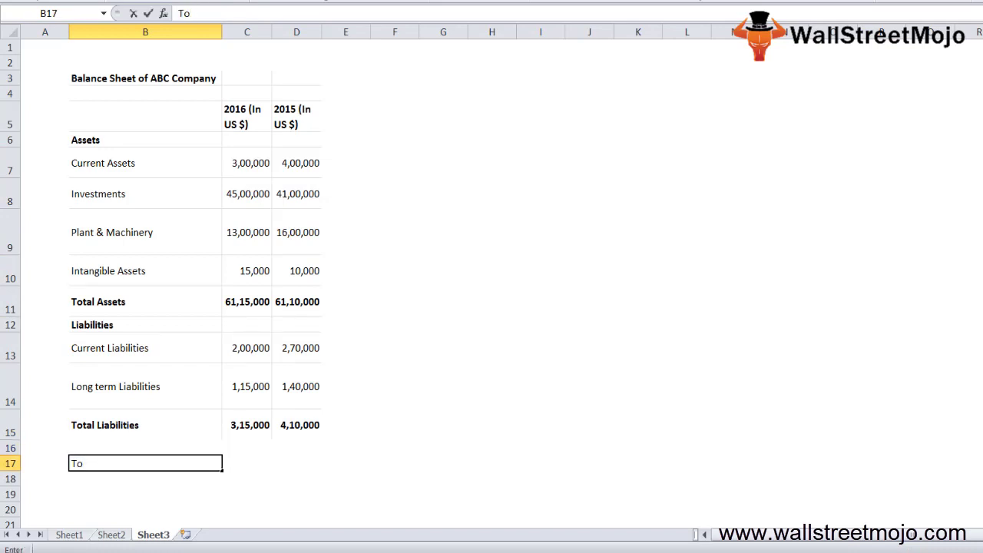
{"action": "type", "text": "tal Assets"}
{"action": "key", "text": "Right"}
{"action": "type", "text": "="}
{"action": "key", "text": "Up"}
{"action": "key", "text": "Up"}
{"action": "key", "text": "Up"}
{"action": "key", "text": "Up"}
{"action": "key", "text": "Up"}
{"action": "key", "text": "Up"}
{"action": "key", "text": "ctrl+Return"}
{"action": "key", "text": "shift+Right"}
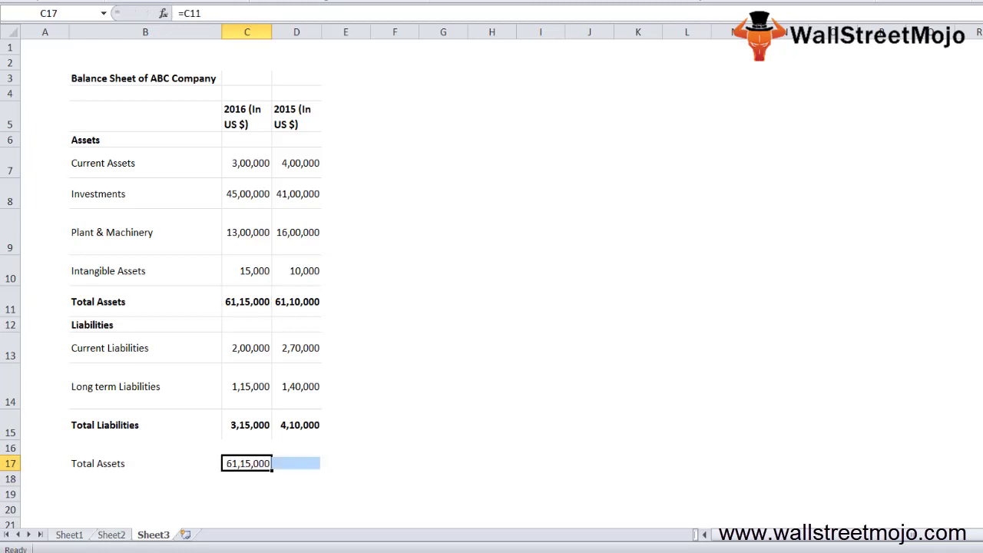
{"action": "key", "text": "ctrl+r"}
- Add a Total Liab row in row 19 with =C15, filled right to D19
{"action": "key", "text": "Down"}
{"action": "key", "text": "Home"}
{"action": "key", "text": "Down"}
{"action": "key", "text": "Right"}
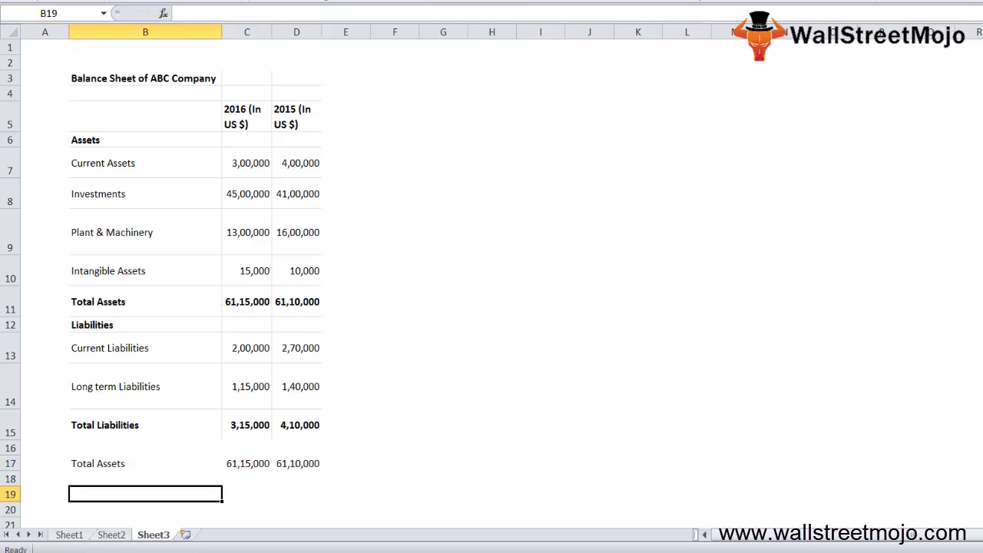
{"action": "type", "text": "Total Liab"}
{"action": "key", "text": "Right"}
{"action": "type", "text": "="}
{"action": "key", "text": "Up"}
{"action": "key", "text": "Up"}
{"action": "key", "text": "Up"}
{"action": "key", "text": "Up"}
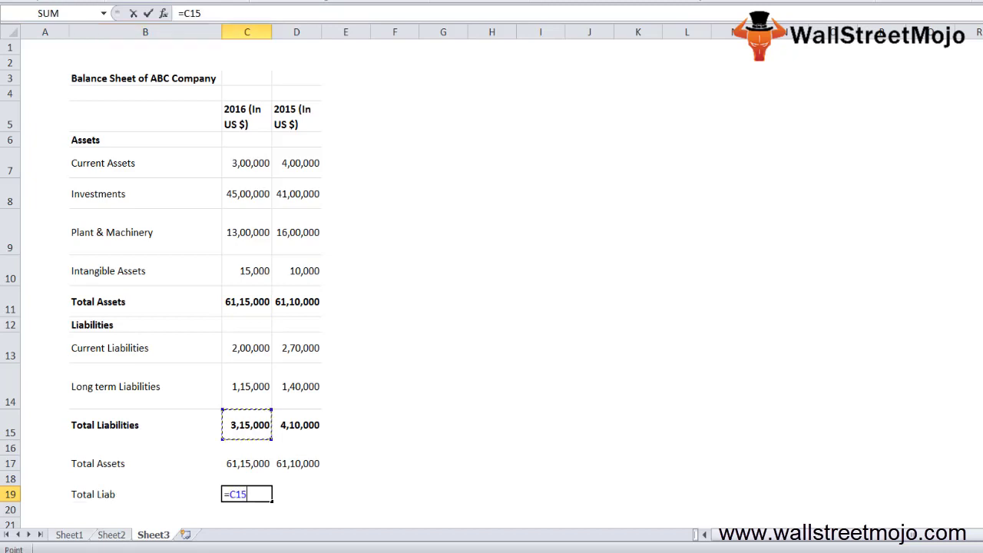
{"action": "key", "text": "ctrl+Return"}
{"action": "key", "text": "shift+Right"}
{"action": "key", "text": "ctrl+r"}
- Label cell B21 'Net Worth of the co'
{"action": "key", "text": "Down"}
{"action": "key", "text": "Down"}
{"action": "key", "text": "Down"}
{"action": "key", "text": "Down"}
{"action": "key", "text": "Down"}
{"action": "key", "text": "Down"}
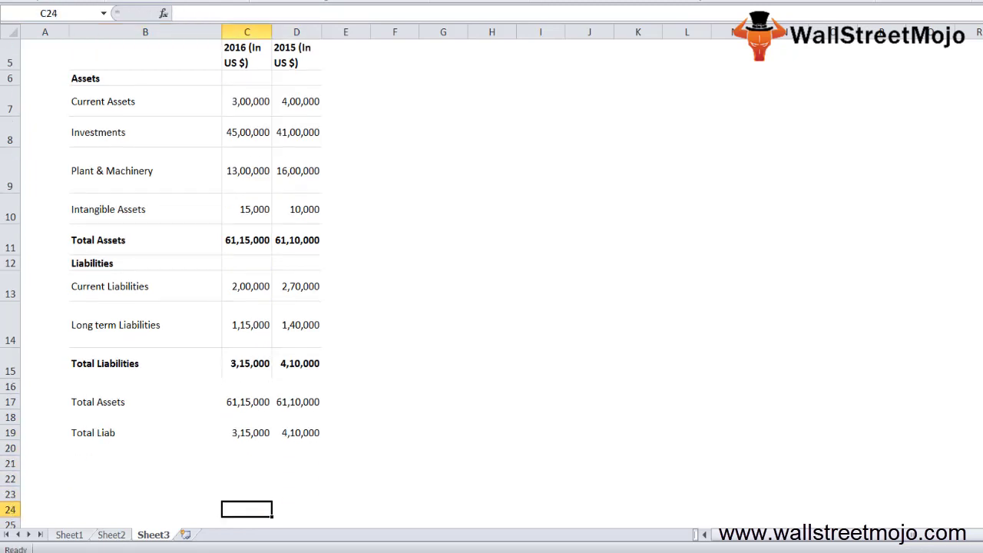
{"action": "key", "text": "Down"}
{"action": "key", "text": "Down"}
{"action": "key", "text": "Down"}
{"action": "key", "text": "Up"}
{"action": "key", "text": "Up"}
{"action": "key", "text": "Up"}
{"action": "key", "text": "Up"}
{"action": "key", "text": "Up"}
{"action": "key", "text": "Up"}
{"action": "key", "text": "Up"}
{"action": "key", "text": "Left"}
{"action": "type", "text": "Net Woth"}
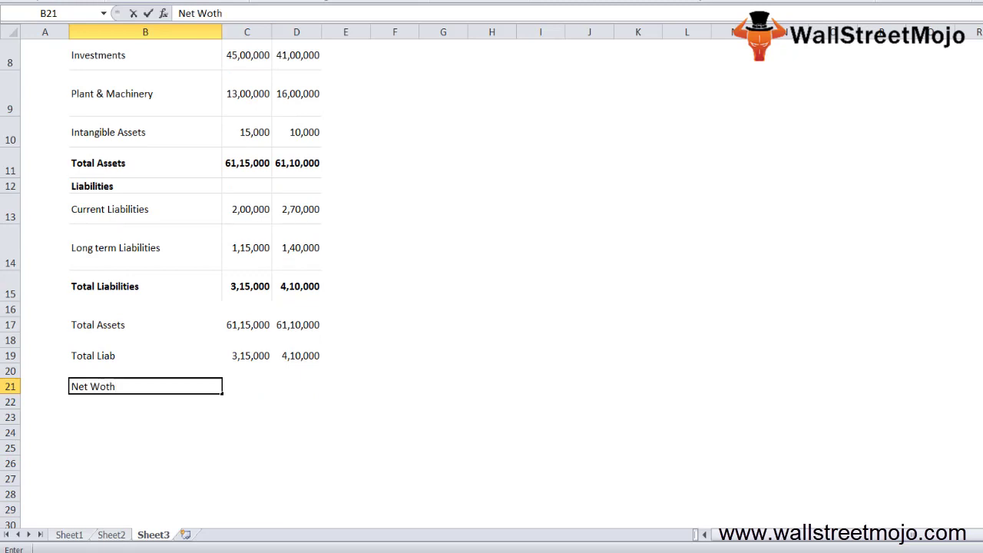
{"action": "key", "text": "BackSpace"}
{"action": "key", "text": "BackSpace"}
{"action": "type", "text": "rth of the co"}
{"action": "key", "text": "ctrl+Return"}
- Compute net worth as =C17-C19 in C21 and fill right, showing 58,00,000 and 57,00,000
{"action": "key", "text": "Right"}
{"action": "type", "text": "="}
{"action": "key", "text": "Up"}
{"action": "key", "text": "Up"}
{"action": "key", "text": "Up"}
{"action": "type", "text": "-"}
{"action": "key", "text": "BackSpace"}
{"action": "key", "text": "BackSpace"}
{"action": "key", "text": "BackSpace"}
{"action": "key", "text": "BackSpace"}
{"action": "key", "text": "Up"}
{"action": "key", "text": "Up"}
{"action": "key", "text": "Up"}
{"action": "key", "text": "Up"}
{"action": "type", "text": "-"}
{"action": "key", "text": "BackSpace"}
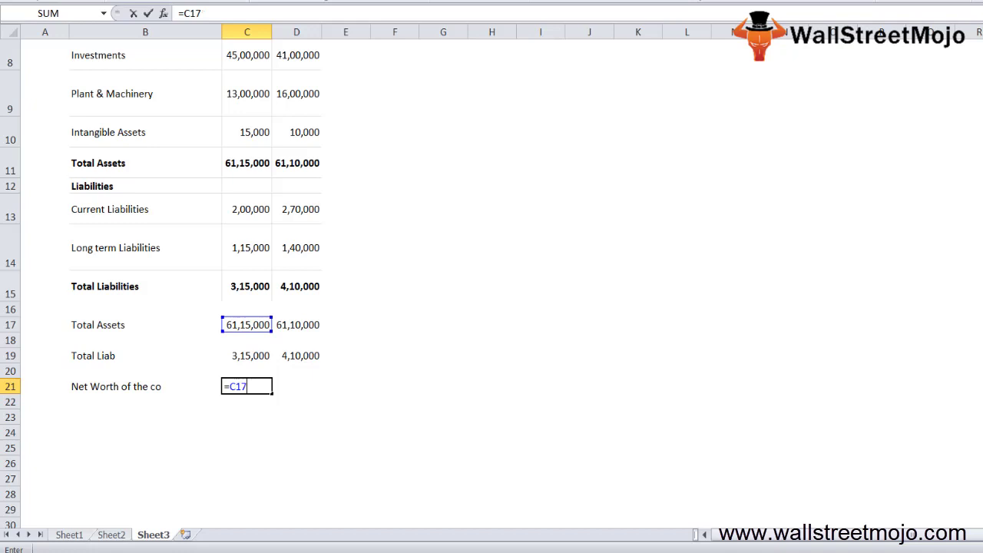
{"action": "type", "text": "-"}
{"action": "key", "text": "Up"}
{"action": "key", "text": "Up"}
{"action": "key", "text": "ctrl+Return"}
{"action": "key", "text": "shift+Right"}
{"action": "key", "text": "ctrl+r"}
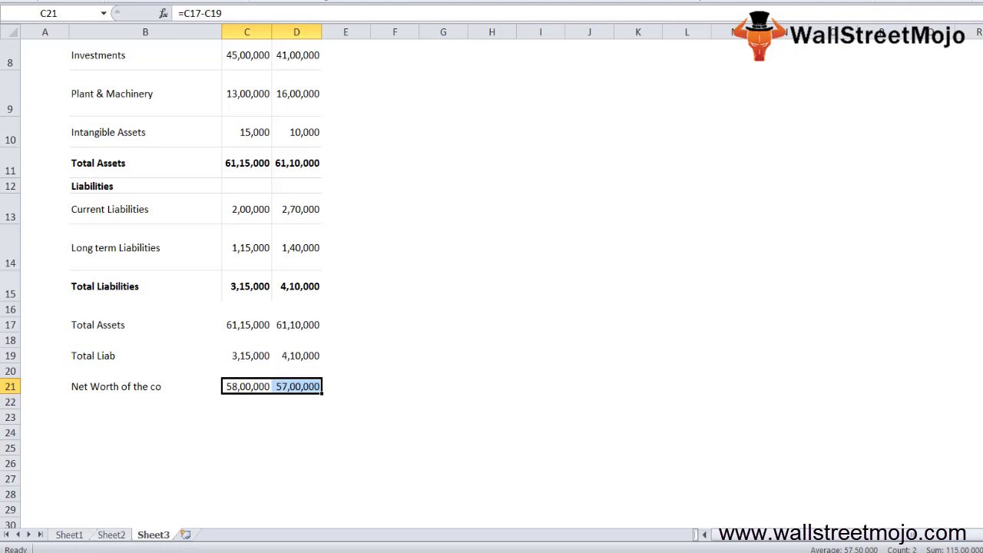
- Review the net worth results, then label cell B24 'Net woth'
{"action": "key", "text": "Left"}
{"action": "key", "text": "Right"}
{"action": "key", "text": "Page_Up"}
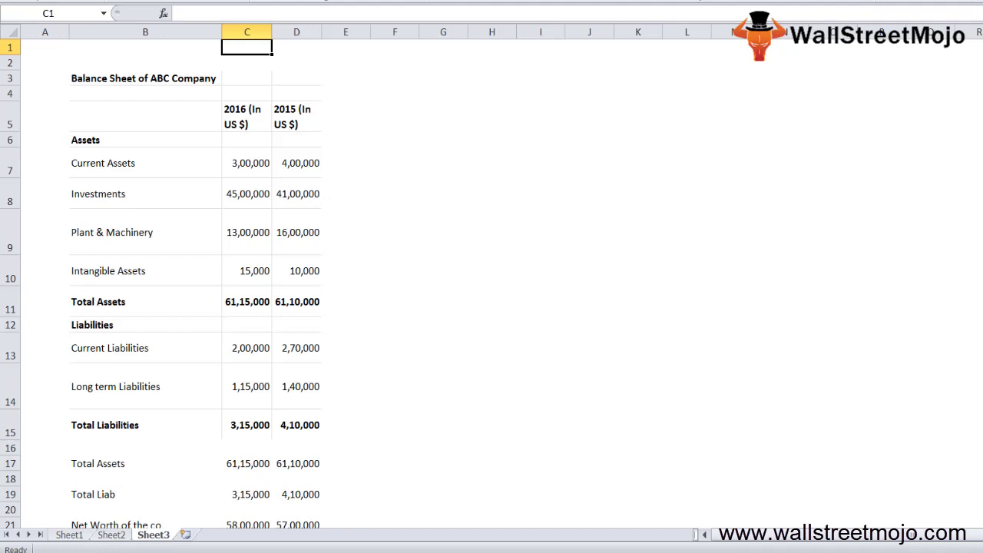
{"action": "key", "text": "Page_Down"}
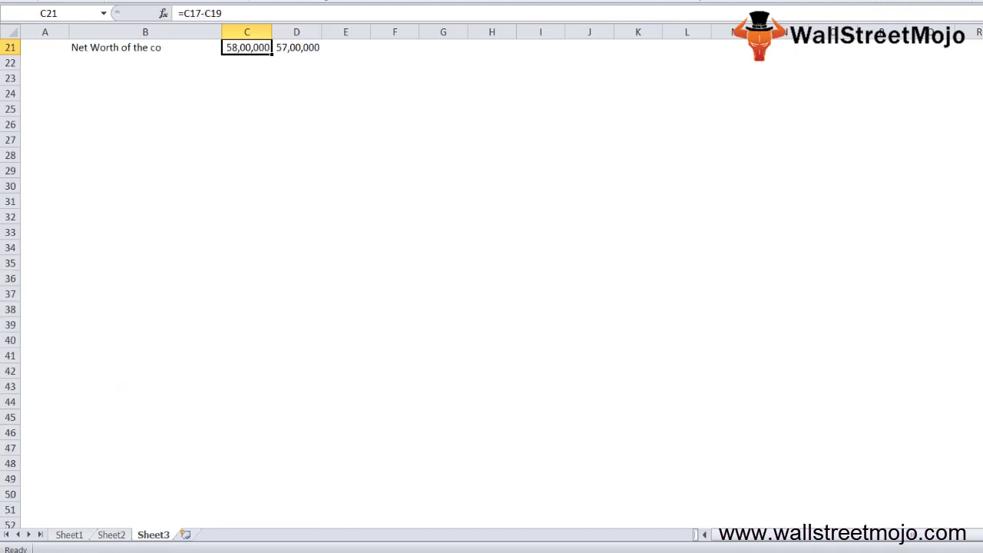
{"action": "key", "text": "Up"}
{"action": "key", "text": "Down"}
{"action": "key", "text": "Right"}
{"action": "key", "text": "shift+Left"}
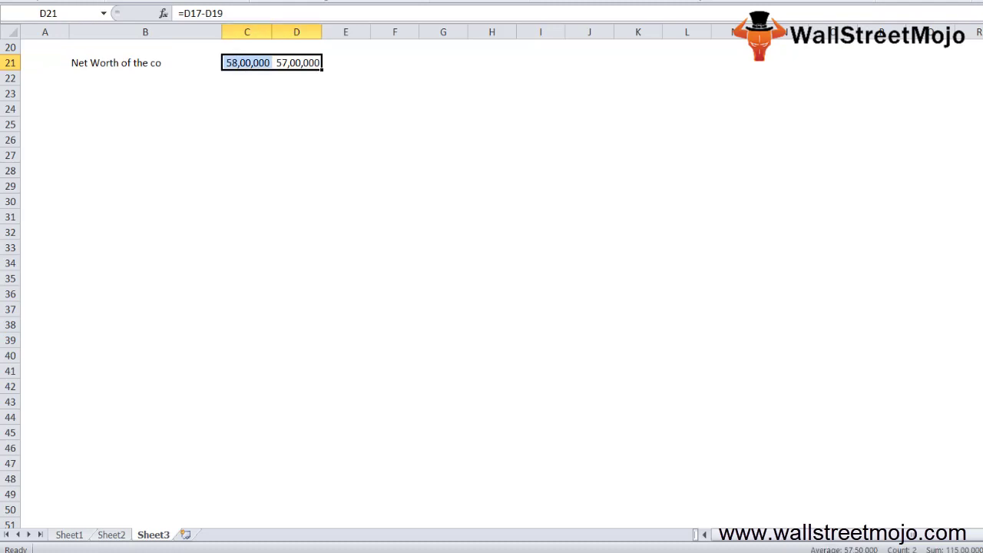
{"action": "key", "text": "Down"}
{"action": "key", "text": "Down"}
{"action": "key", "text": "Down"}
{"action": "key", "text": "Down"}
{"action": "key", "text": "Left"}
{"action": "key", "text": "Left"}
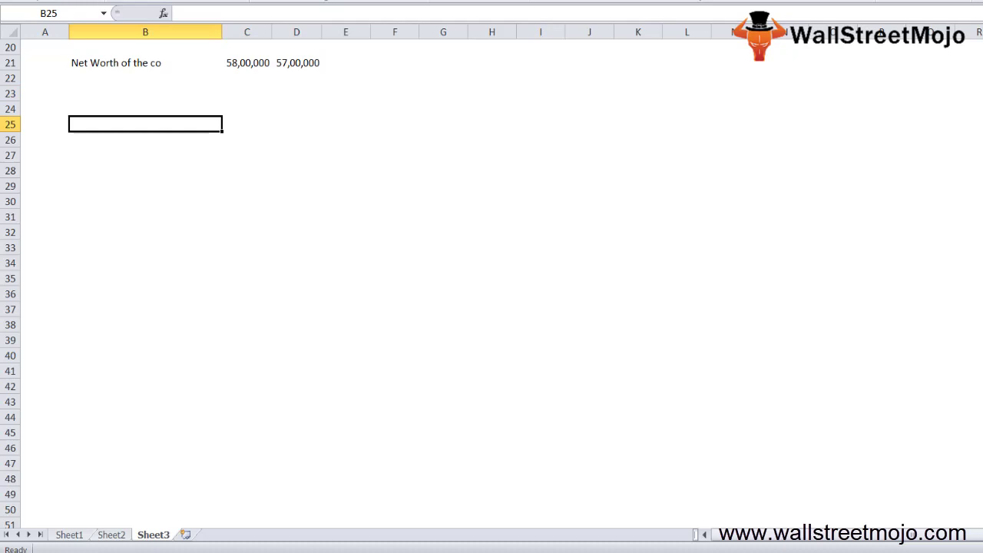
{"action": "key", "text": "Up"}
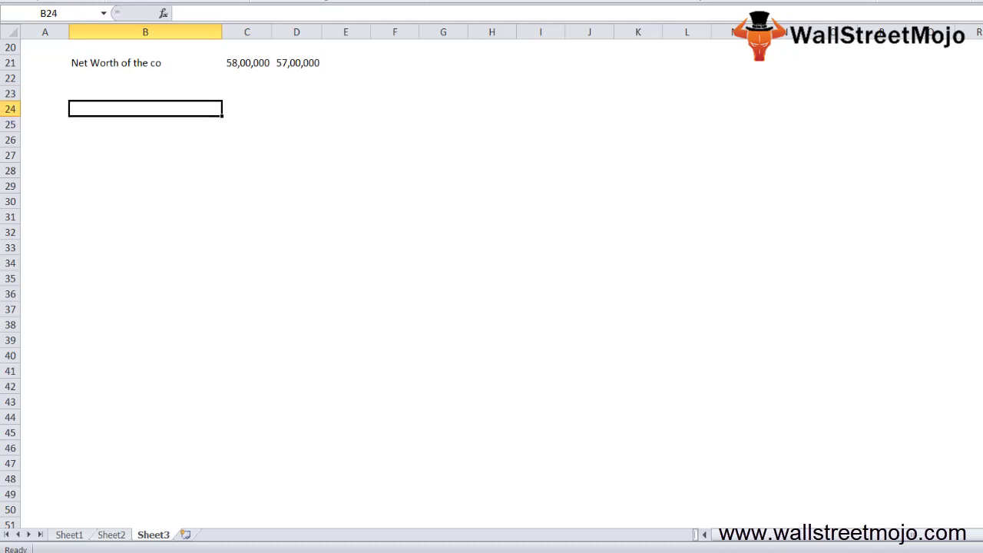
{"action": "type", "text": "Net woth"}
{"action": "key", "text": "Return"}
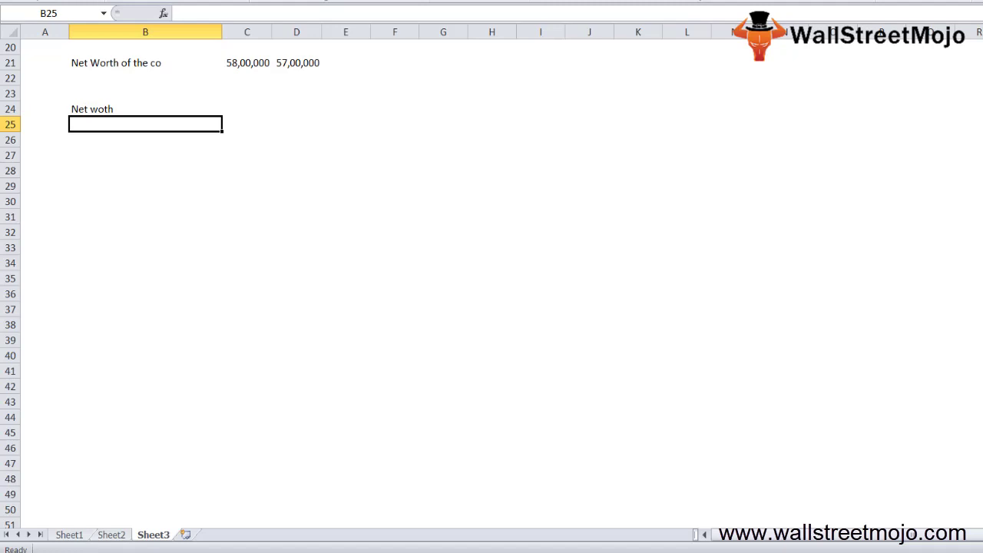
- Type 'Assets + and earnings' in cell B26, fixing the typos
{"action": "key", "text": "Down"}
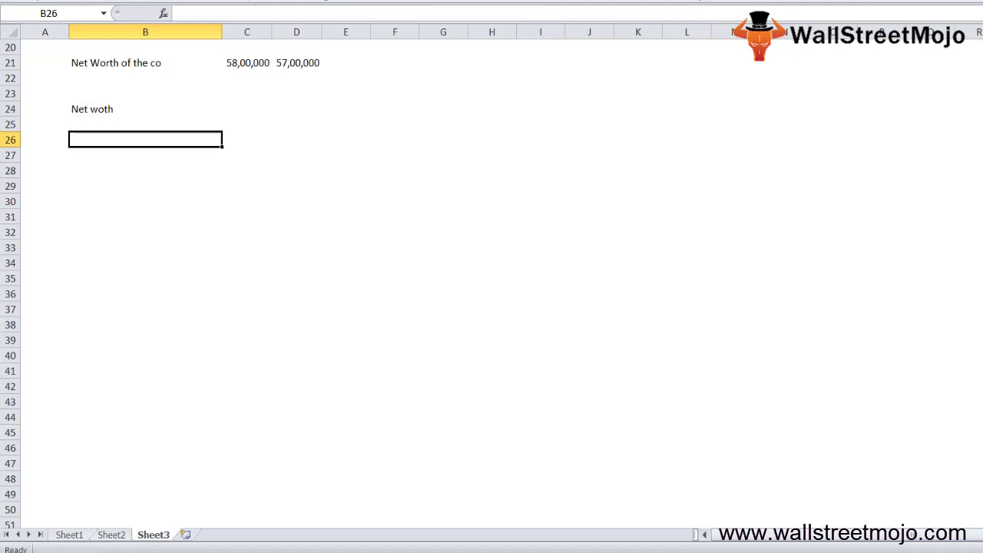
{"action": "type", "text": "Assets + and a"}
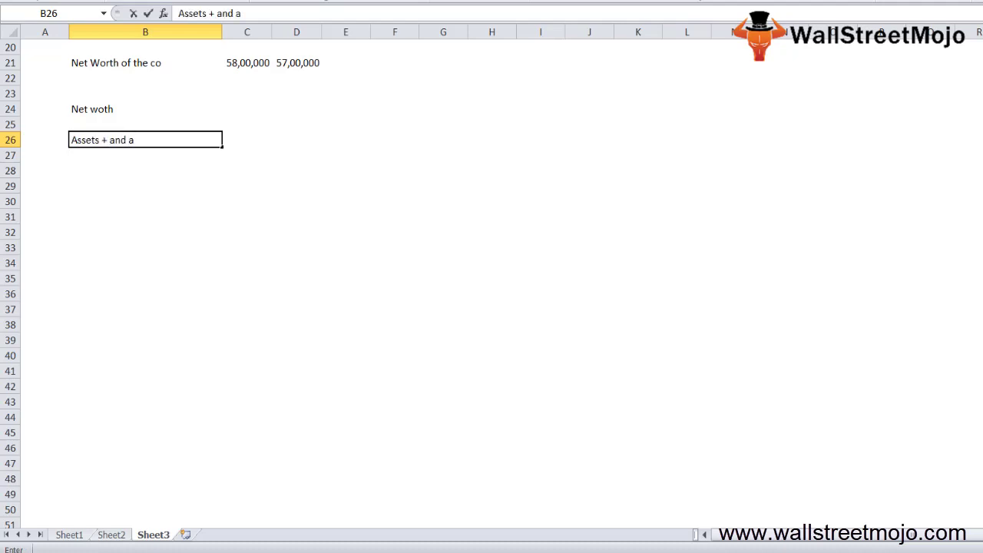
{"action": "key", "text": "BackSpace"}
{"action": "type", "text": "ra"}
{"action": "key", "text": "BackSpace"}
{"action": "key", "text": "BackSpace"}
{"action": "type", "text": "earnings"}
{"action": "key", "text": "Return"}
{"action": "key", "text": "Return"}
{"action": "key", "text": "Return"}
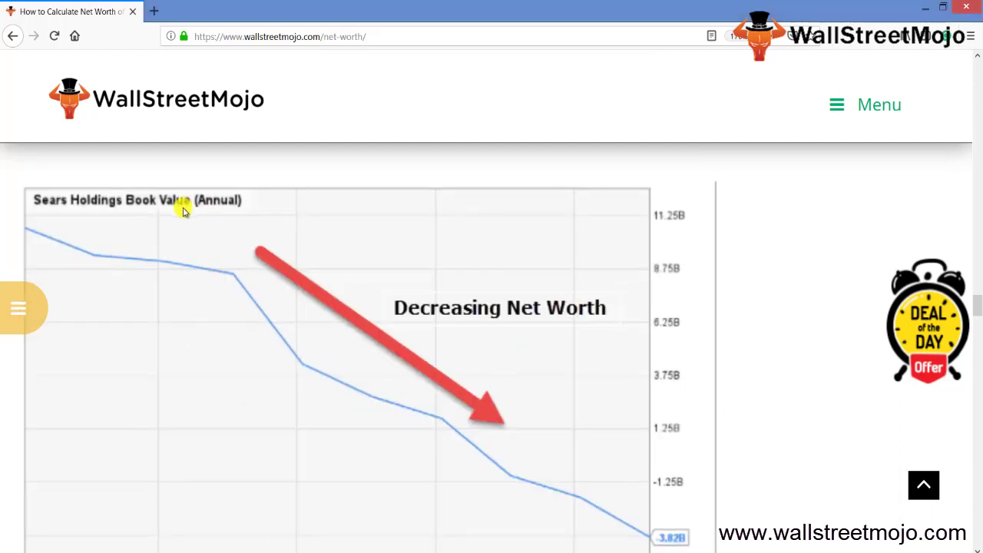
{"action": "scroll", "coordinate": [182, 211], "scroll_direction": "down", "scroll_amount": 1}
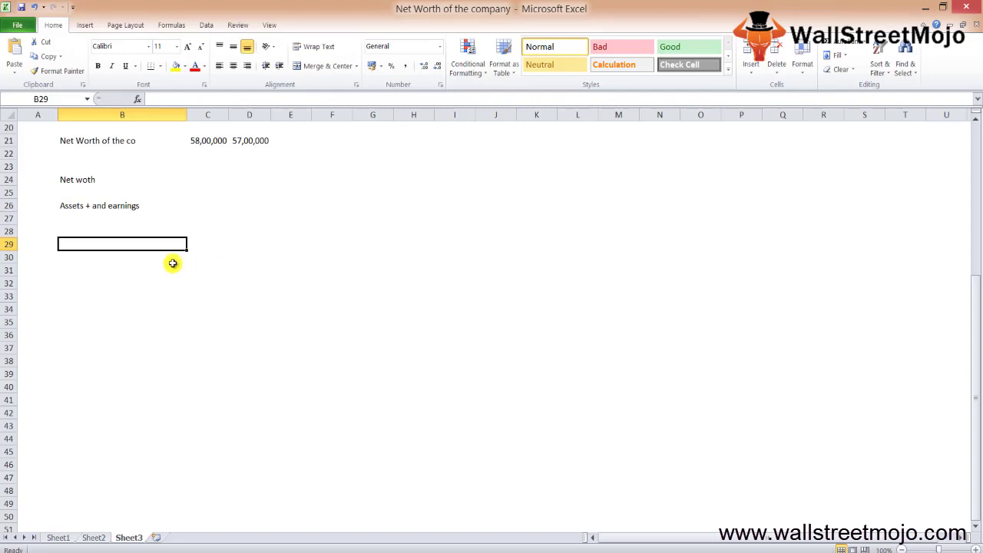
- Enter the individual's full name in B29, then move down to B33
{"action": "key", "text": "Up"}
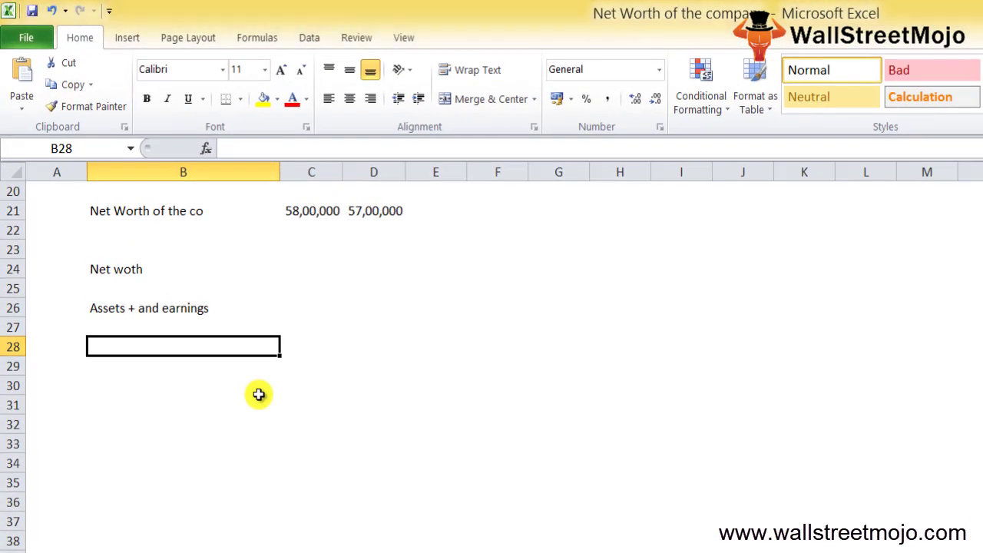
{"action": "key", "text": "Down"}
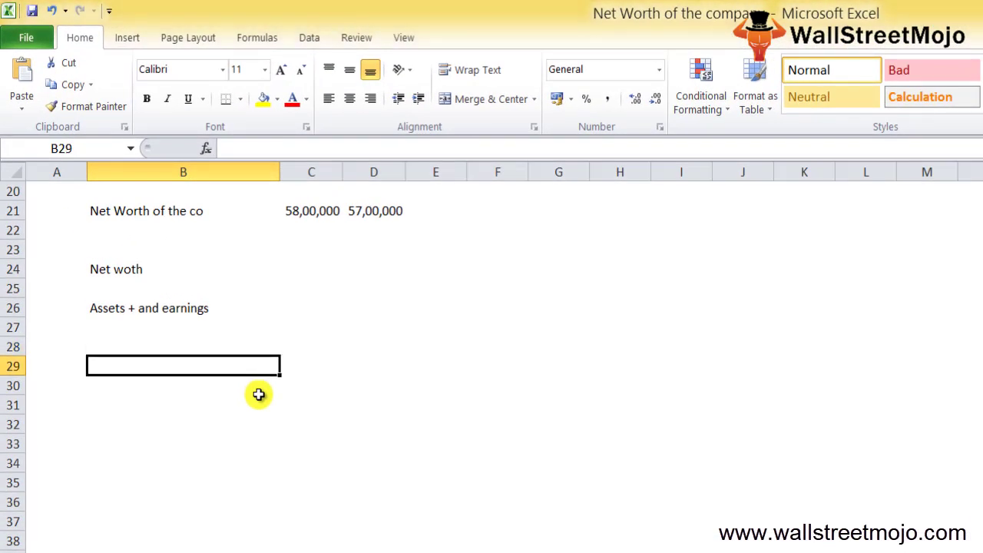
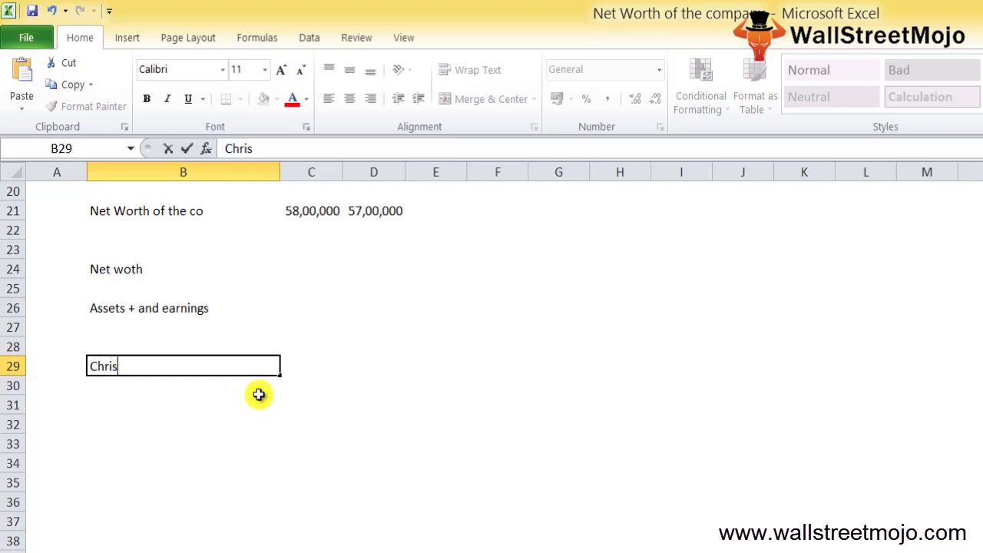
{"action": "key", "text": "Return"}
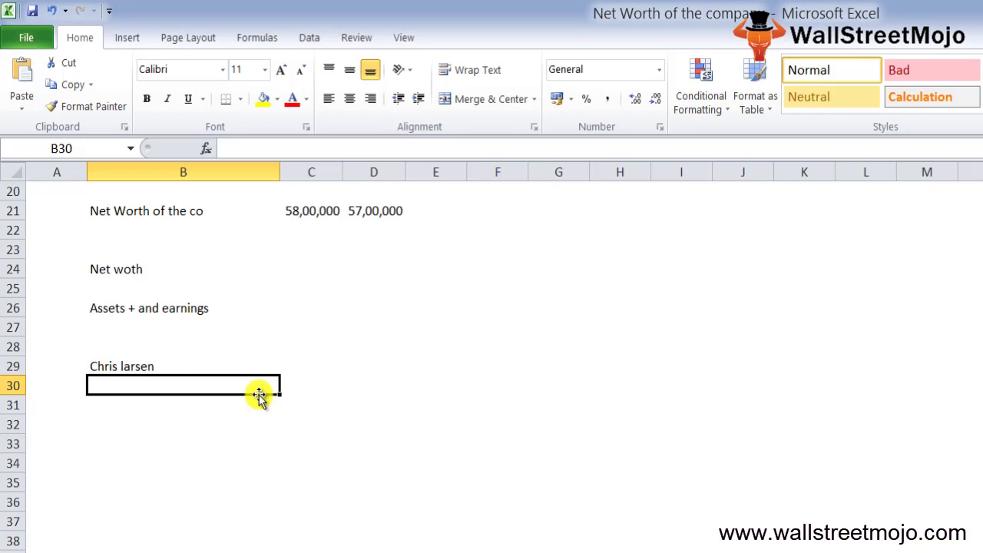
{"action": "key", "text": "Return"}
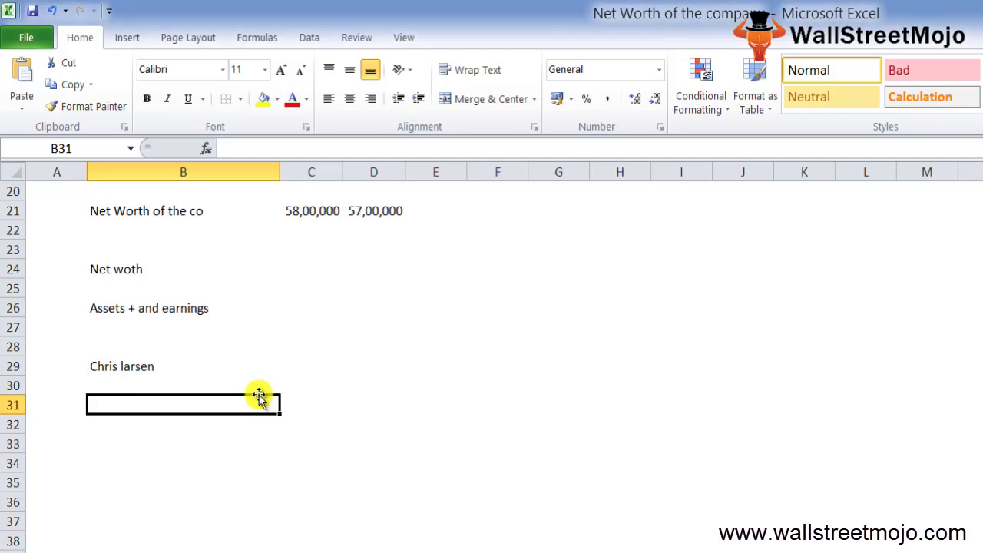
{"action": "key", "text": "Return"}
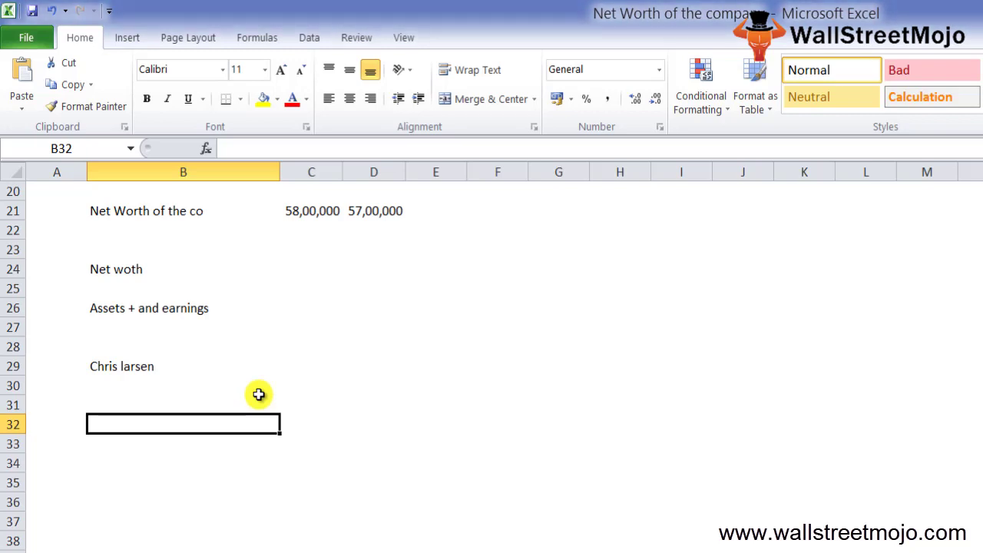
{"action": "key", "text": "Return"}
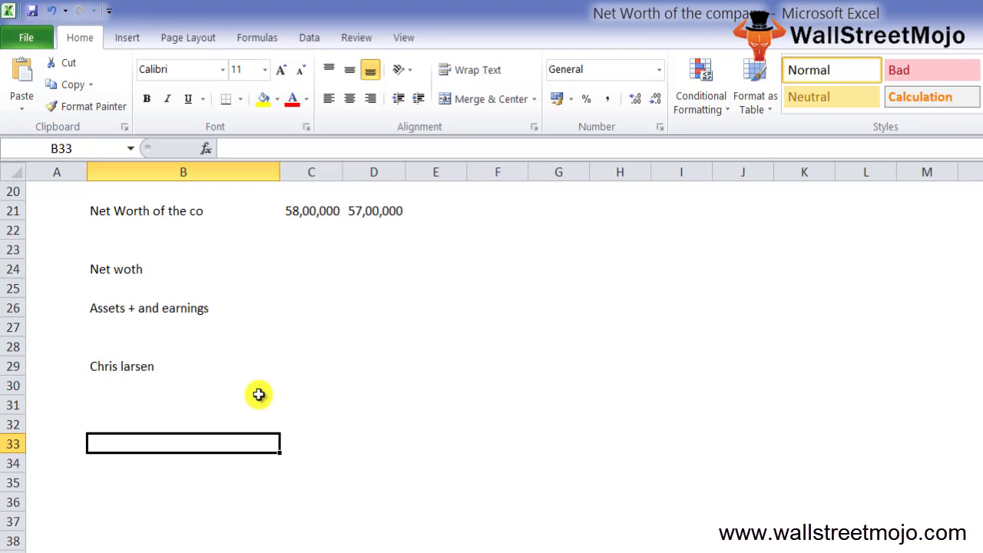
- List the assets Home 120000, Car 20000 and Inv 50000 in rows 33–35
{"action": "type", "text": "Home"}
{"action": "key", "text": "Tab"}
{"action": "type", "text": "120000"}
{"action": "key", "text": "Return"}
{"action": "type", "text": "Car"}
{"action": "key", "text": "Tab"}
{"action": "type", "text": "2000"}
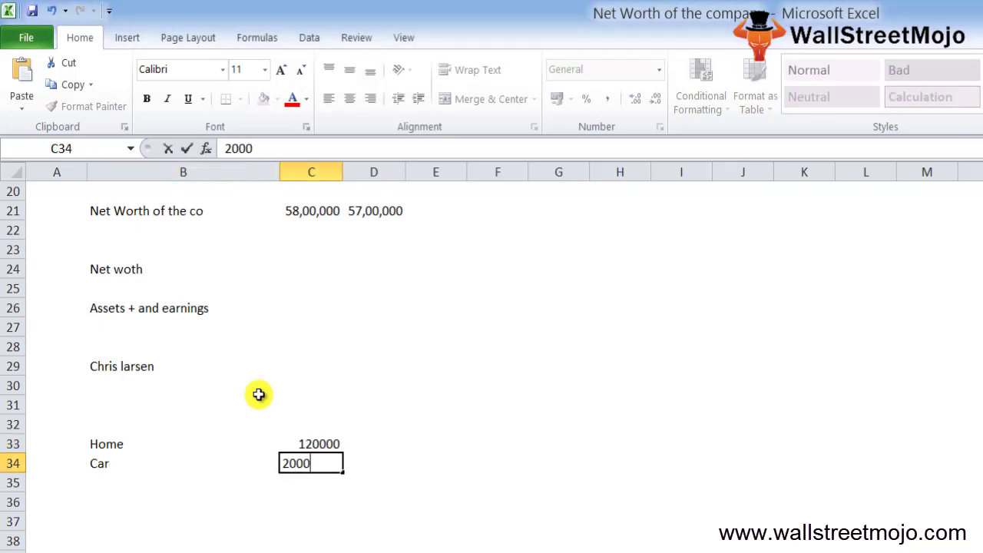
{"action": "type", "text": "0"}
{"action": "key", "text": "Return"}
{"action": "key", "text": "Left"}
{"action": "type", "text": "Inv"}
{"action": "key", "text": "Return"}
{"action": "key", "text": "Up"}
{"action": "key", "text": "Right"}
{"action": "type", "text": "50000"}
{"action": "key", "text": "Return"}
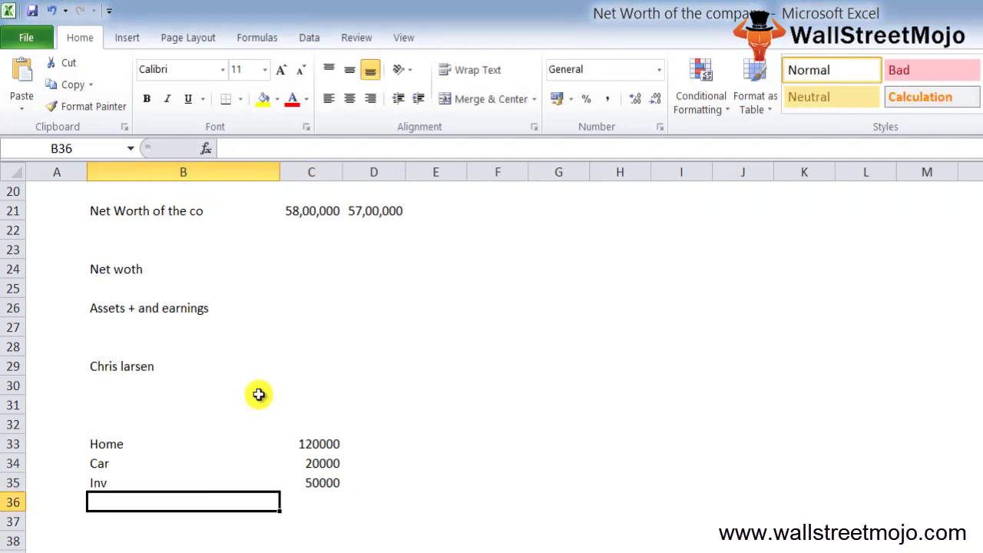
- List Mortgage loan 60000, 10000 in C37 and Car loan 10000 in rows 36–38
{"action": "type", "text": "Mortgag"}
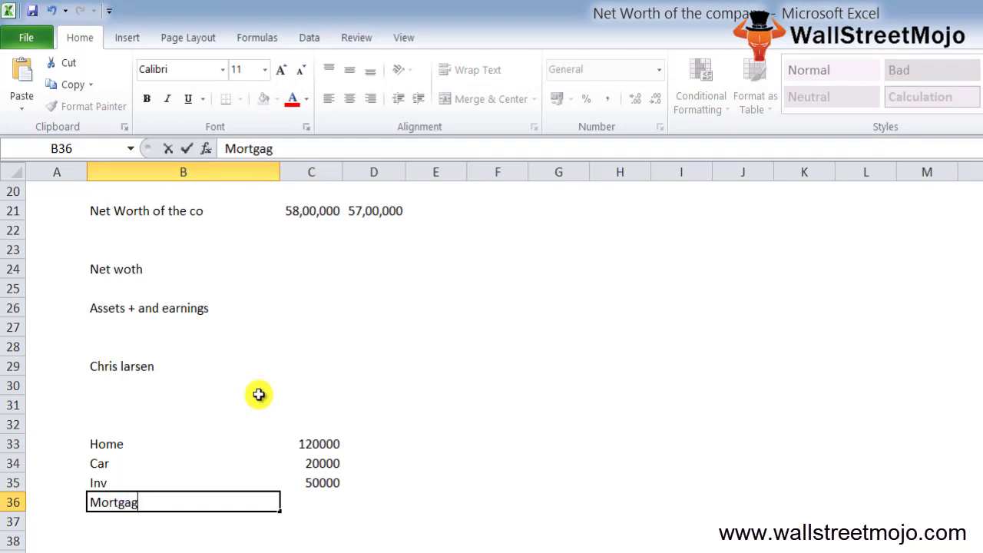
{"action": "type", "text": "e laon"}
{"action": "key", "text": "BackSpace"}
{"action": "key", "text": "BackSpace"}
{"action": "key", "text": "BackSpace"}
{"action": "type", "text": "oan"}
{"action": "key", "text": "Tab"}
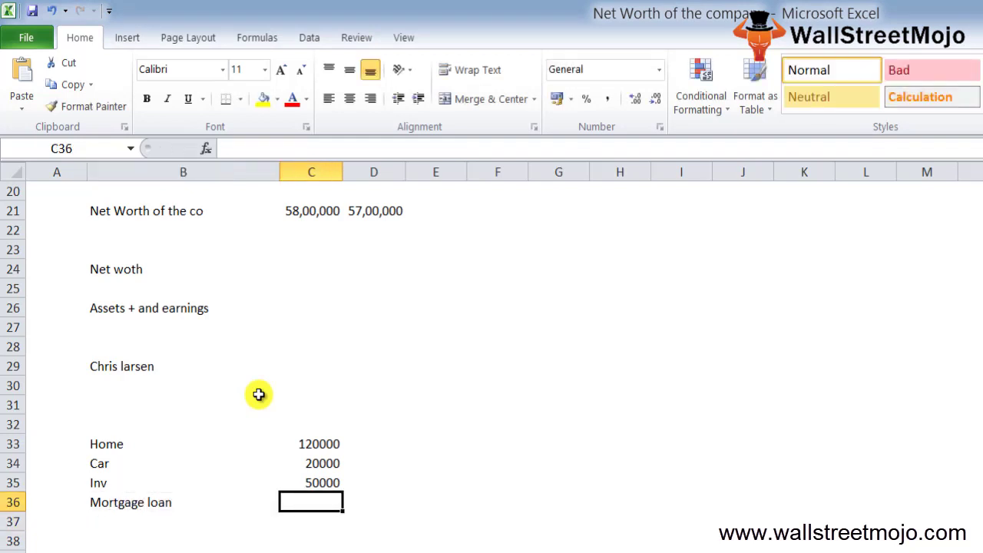
{"action": "type", "text": "60000"}
{"action": "key", "text": "Return"}
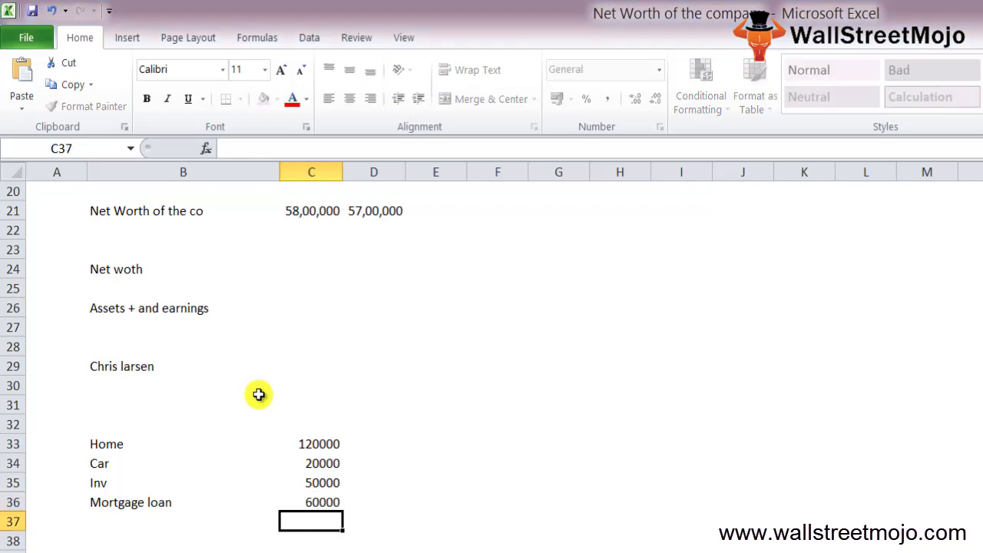
{"action": "key", "text": "Left"}
{"action": "key", "text": "Tab"}
{"action": "type", "text": "10000"}
{"action": "key", "text": "Return"}
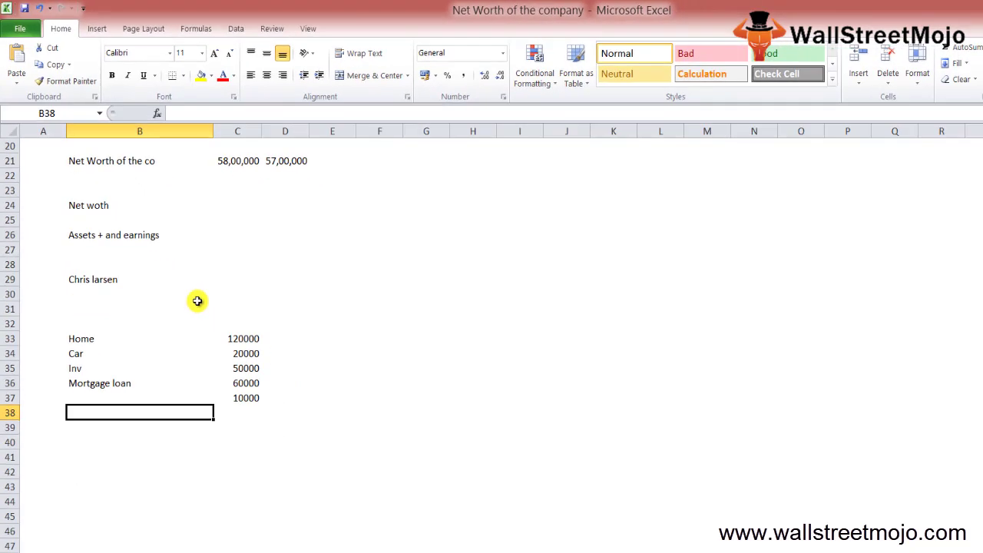
{"action": "key", "text": "Left"}
{"action": "type", "text": "Ca"}
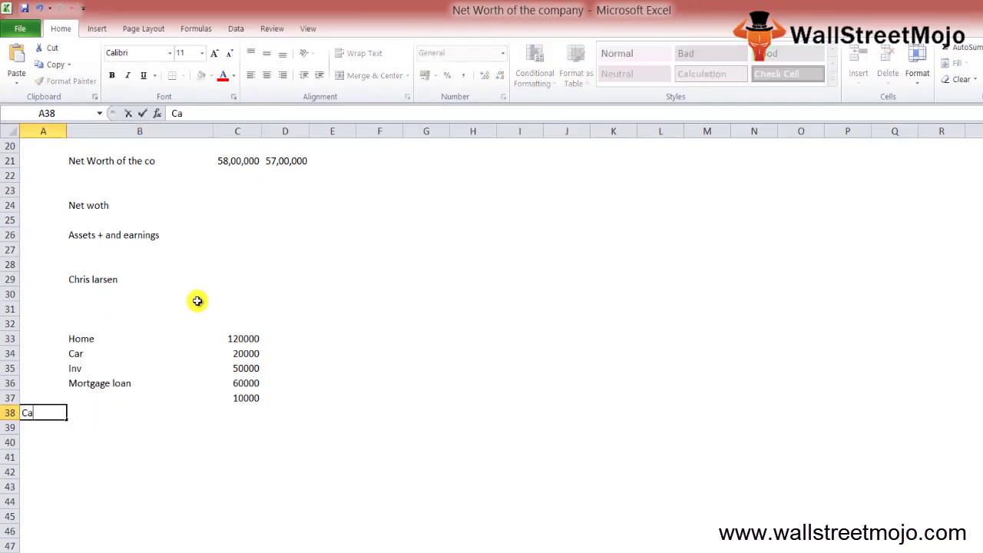
{"action": "key", "text": "Escape"}
{"action": "key", "text": "Right"}
{"action": "type", "text": "Car loan"}
{"action": "key", "text": "Return"}
{"action": "key", "text": "Up"}
{"action": "key", "text": "Right"}
{"action": "type", "text": "10000"}
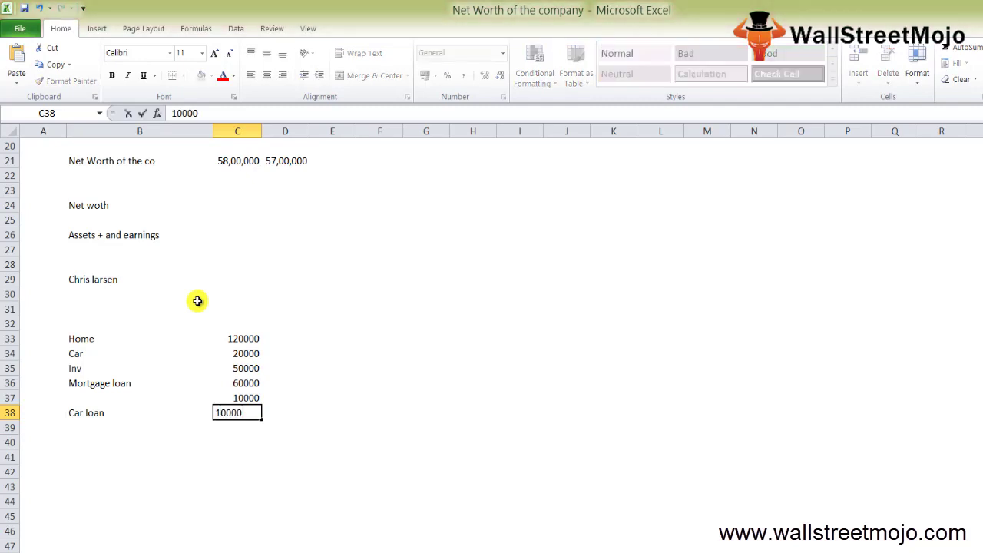
{"action": "key", "text": "Return"}
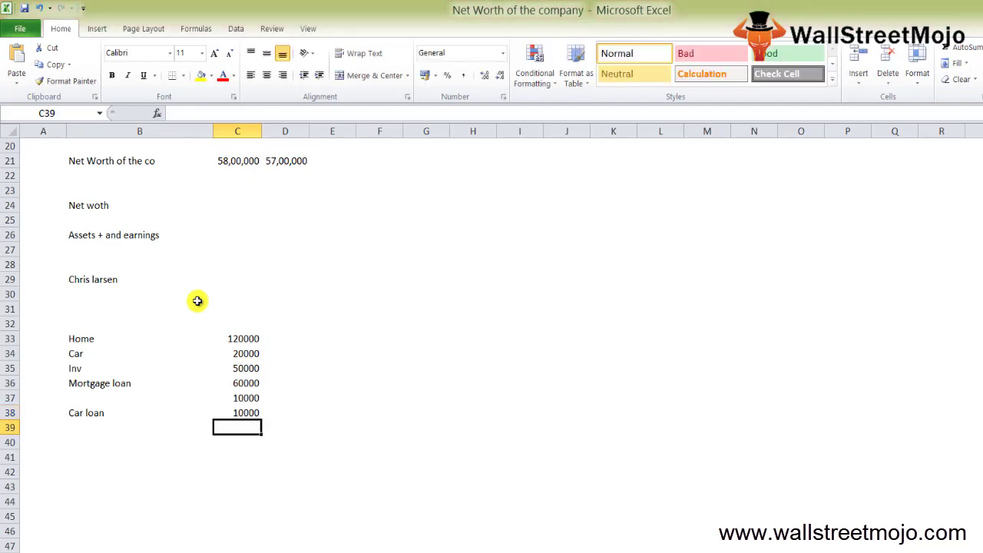
{"action": "key", "text": "Left"}
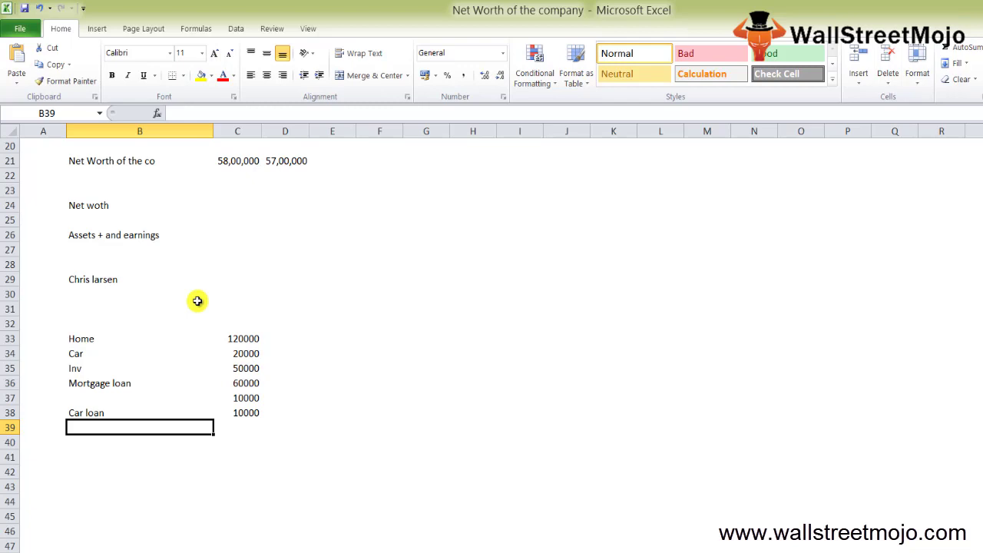
- Total Home, Car and Inv in C41 with =C33+C34+C35, giving 190000
{"action": "key", "text": "Down"}
{"action": "key", "text": "Down"}
{"action": "key", "text": "Right"}
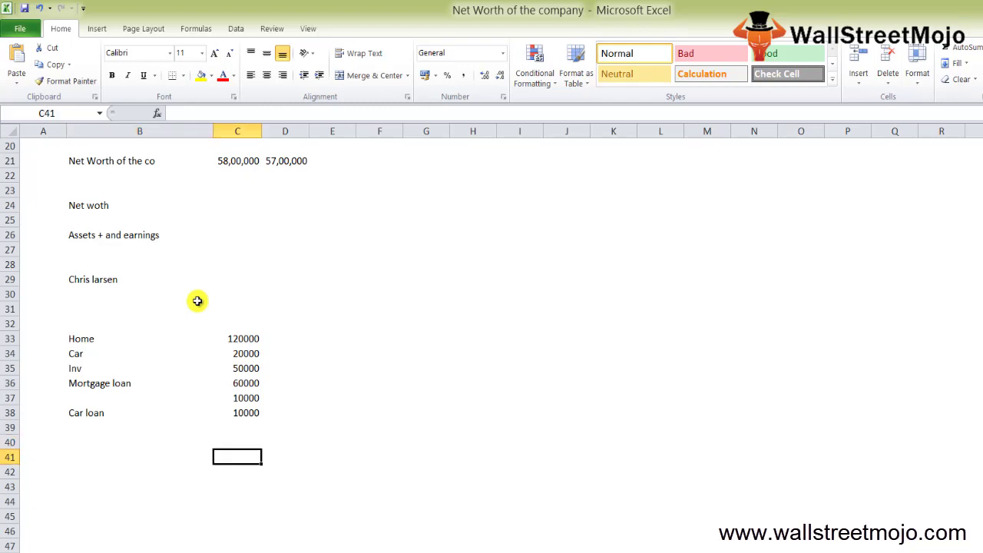
{"action": "type", "text": "="}
{"action": "key", "text": "Up"}
{"action": "key", "text": "Up"}
{"action": "key", "text": "Up"}
{"action": "key", "text": "Up"}
{"action": "key", "text": "Up"}
{"action": "key", "text": "Up"}
{"action": "key", "text": "Up"}
{"action": "key", "text": "Up"}
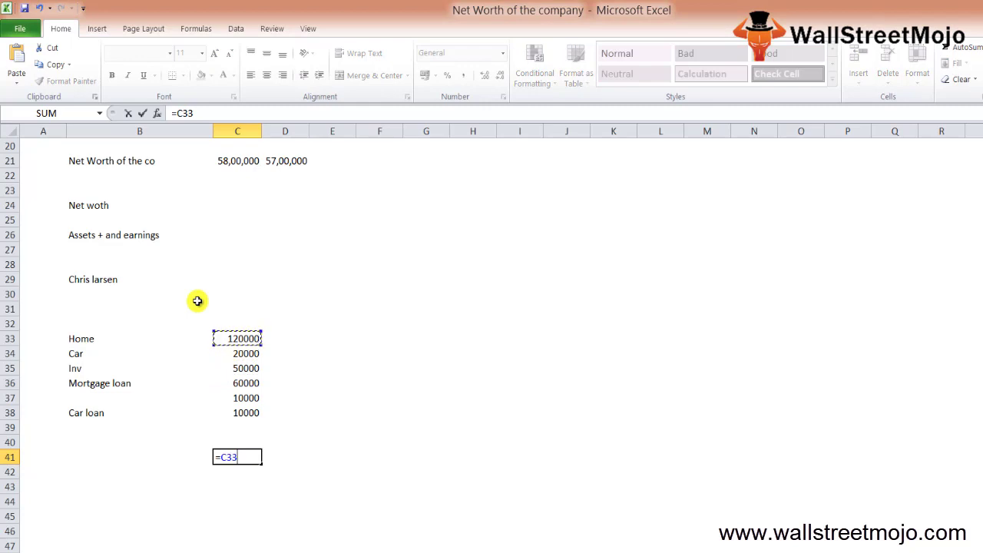
{"action": "type", "text": "+"}
{"action": "key", "text": "Up"}
{"action": "key", "text": "Up"}
{"action": "key", "text": "Up"}
{"action": "key", "text": "Up"}
{"action": "key", "text": "Up"}
{"action": "key", "text": "Up"}
{"action": "key", "text": "Up"}
{"action": "type", "text": "+"}
{"action": "key", "text": "Up"}
{"action": "key", "text": "Up"}
{"action": "key", "text": "Up"}
{"action": "key", "text": "Up"}
{"action": "key", "text": "Up"}
{"action": "key", "text": "Up"}
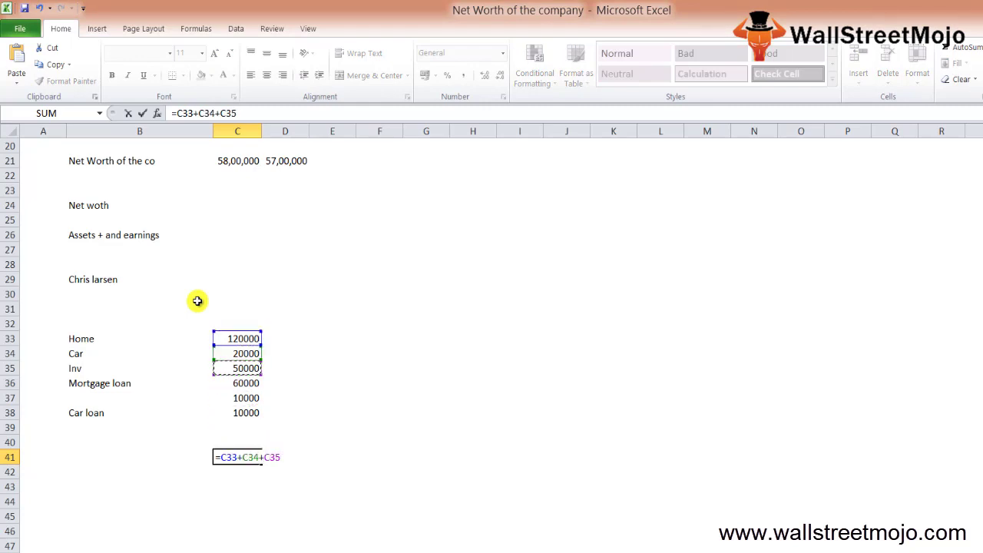
{"action": "type", "text": "+"}
{"action": "key", "text": "Up"}
{"action": "key", "text": "Up"}
{"action": "key", "text": "Up"}
{"action": "key", "text": "BackSpace"}
{"action": "key", "text": "BackSpace"}
{"action": "key", "text": "BackSpace"}
{"action": "key", "text": "BackSpace"}
{"action": "key", "text": "Return"}
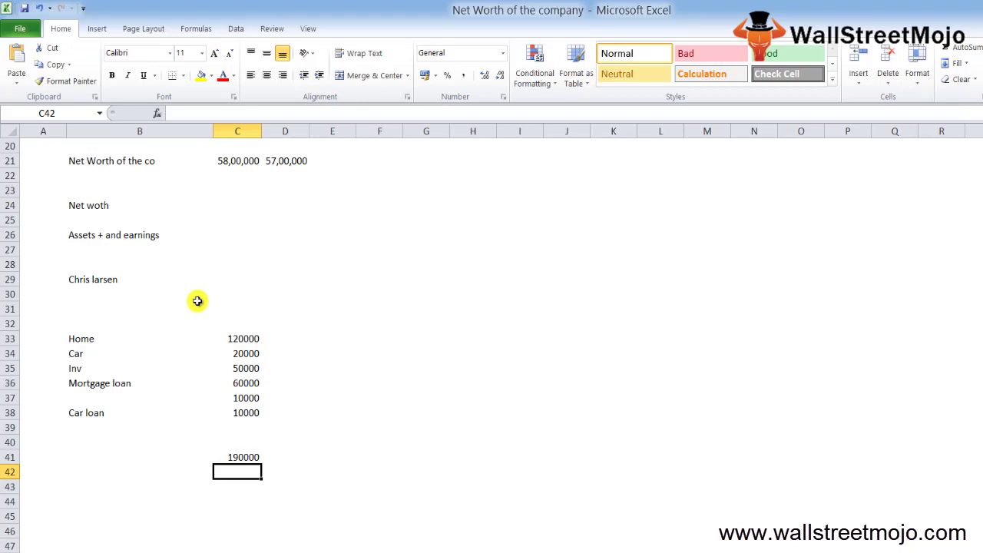
- Enter the loan amount 50000 in cell D36
{"action": "key", "text": "Up"}
{"action": "key", "text": "Up"}
{"action": "key", "text": "Up"}
{"action": "key", "text": "Up"}
{"action": "key", "text": "Up"}
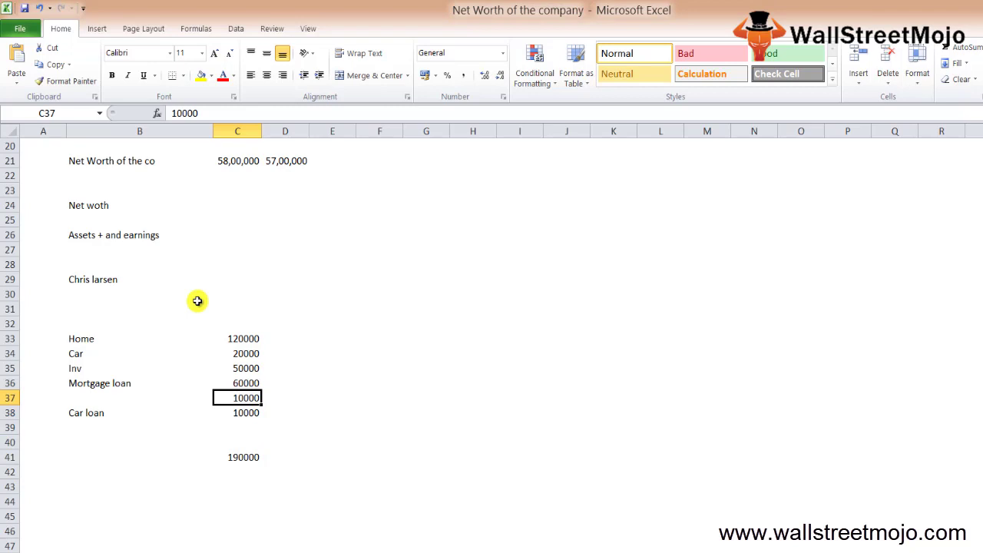
{"action": "key", "text": "Down"}
{"action": "key", "text": "Down"}
{"action": "key", "text": "Down"}
{"action": "key", "text": "Down"}
{"action": "key", "text": "Right"}
{"action": "key", "text": "Up"}
{"action": "key", "text": "Up"}
{"action": "key", "text": "Up"}
{"action": "key", "text": "Up"}
- Total the loans in C44 with =D36+C38, giving 60000
{"action": "key", "text": "Up"}
{"action": "type", "text": "50000"}
{"action": "key", "text": "Return"}
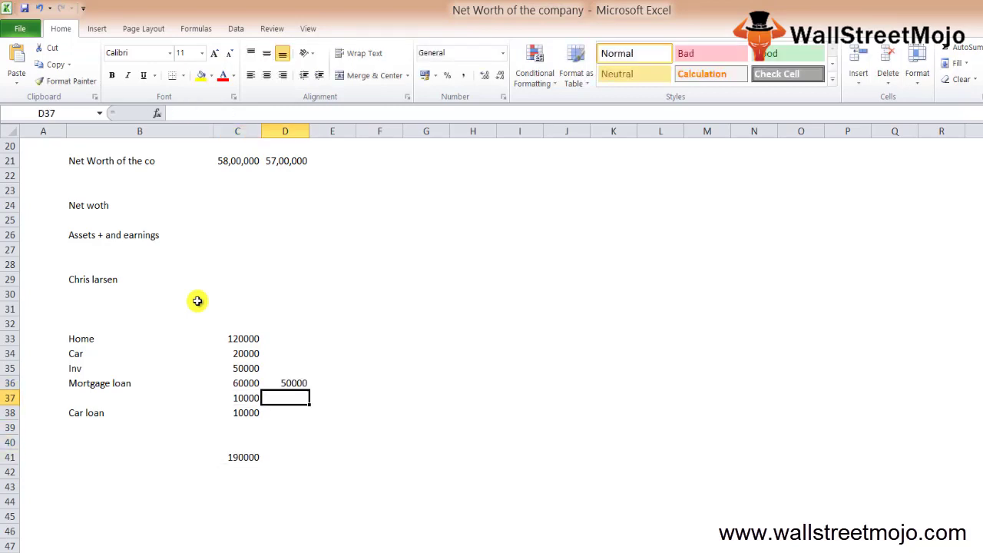
{"action": "key", "text": "Left"}
{"action": "key", "text": "Up"}
{"action": "key", "text": "Down"}
{"action": "key", "text": "Down"}
{"action": "key", "text": "Down"}
{"action": "key", "text": "Down"}
{"action": "key", "text": "Down"}
{"action": "key", "text": "Down"}
{"action": "key", "text": "Down"}
{"action": "key", "text": "Down"}
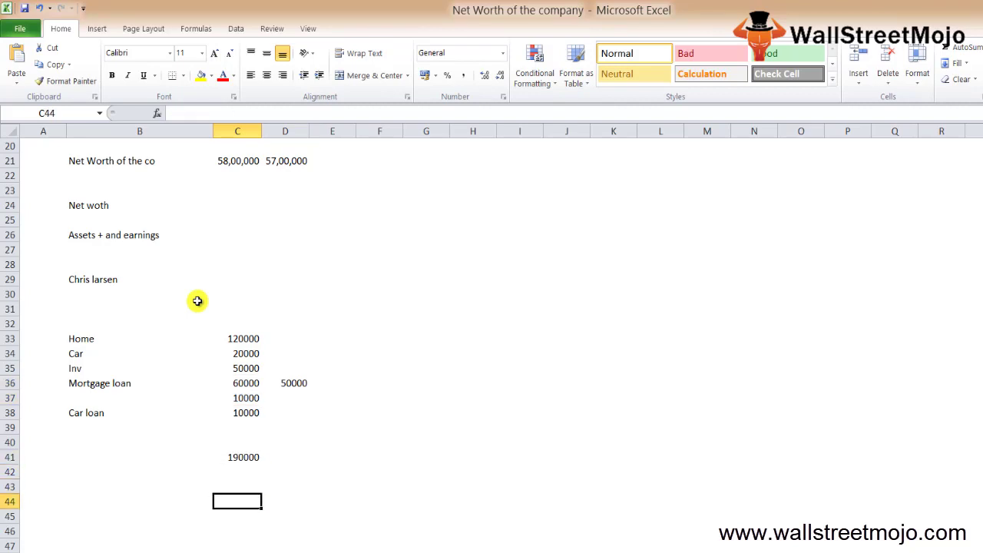
{"action": "type", "text": "="}
{"action": "key", "text": "Up"}
{"action": "key", "text": "Up"}
{"action": "key", "text": "Up"}
{"action": "key", "text": "Up"}
{"action": "key", "text": "Up"}
{"action": "key", "text": "Up"}
{"action": "key", "text": "Up"}
{"action": "key", "text": "Up"}
{"action": "key", "text": "Right"}
{"action": "type", "text": "+"}
- Calculate net worth in C45 as =C41-C44, giving 130000
{"action": "key", "text": "Up"}
{"action": "key", "text": "Up"}
{"action": "key", "text": "Up"}
{"action": "key", "text": "Up"}
{"action": "key", "text": "Up"}
{"action": "key", "text": "Up"}
{"action": "key", "text": "Up"}
{"action": "key", "text": "Up"}
{"action": "key", "text": "Down"}
{"action": "key", "text": "Down"}
{"action": "key", "text": "ctrl+Return"}
{"action": "key", "text": "Up"}
{"action": "key", "text": "Down"}
{"action": "key", "text": "Down"}
{"action": "key", "text": "Up"}
{"action": "key", "text": "Down"}
{"action": "type", "text": "="}
{"action": "key", "text": "Up"}
{"action": "key", "text": "Up"}
{"action": "key", "text": "Up"}
{"action": "key", "text": "Up"}
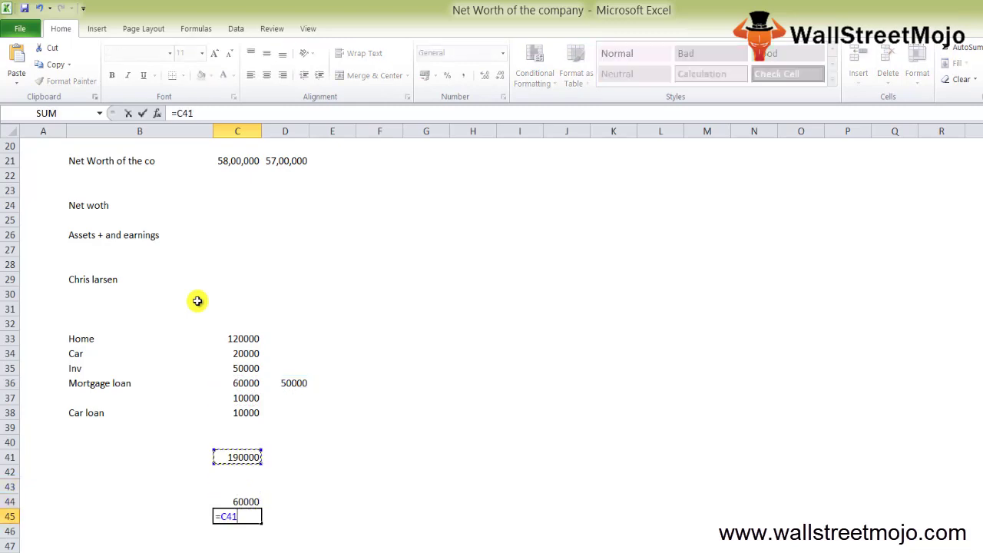
{"action": "type", "text": "-"}
{"action": "key", "text": "Up"}
{"action": "key", "text": "Return"}
{"action": "left_click", "coordinate": [215, 516]}
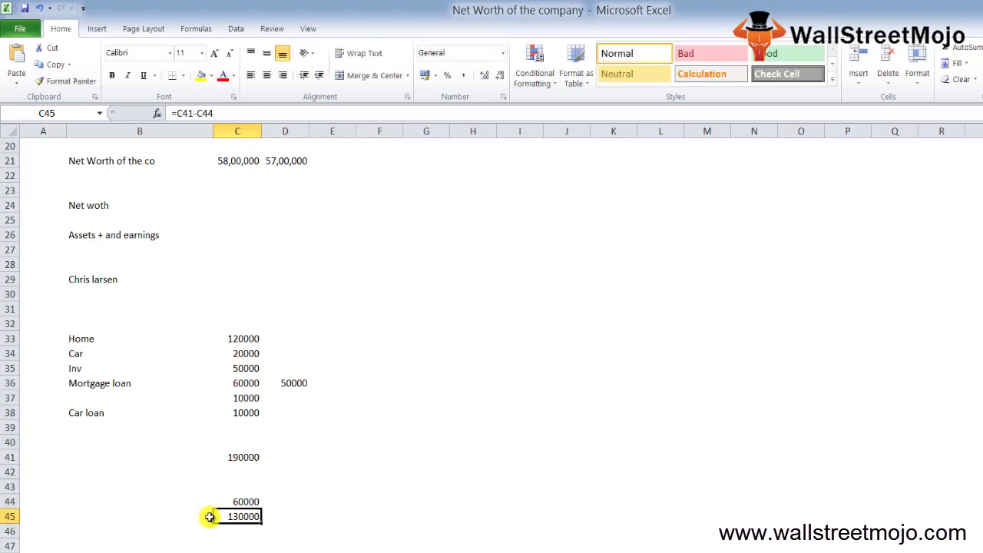